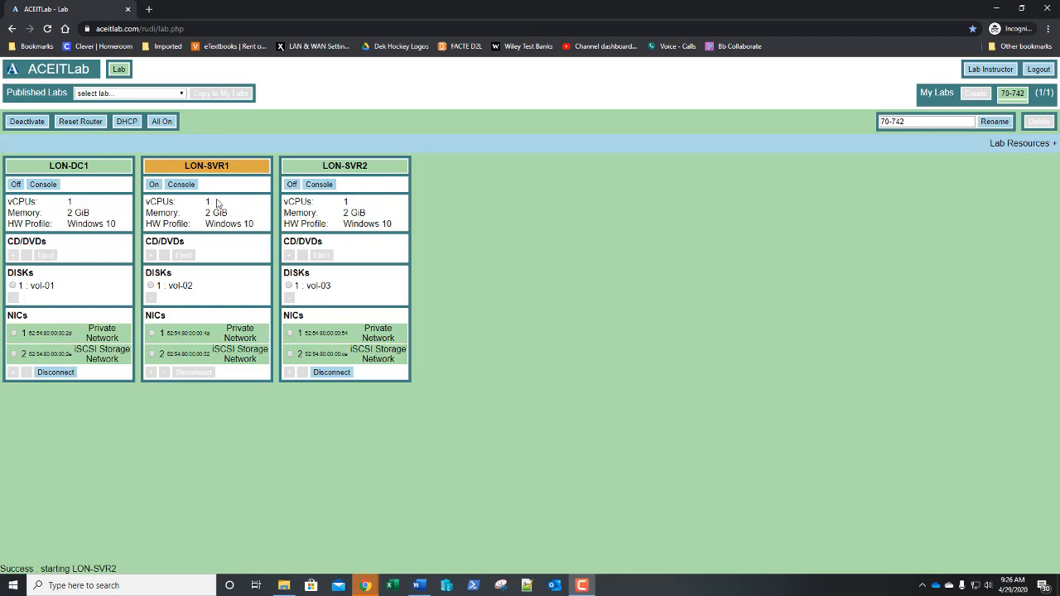
Open the remote console of the newly started LON-SVR2 machine
left_click(310, 187)
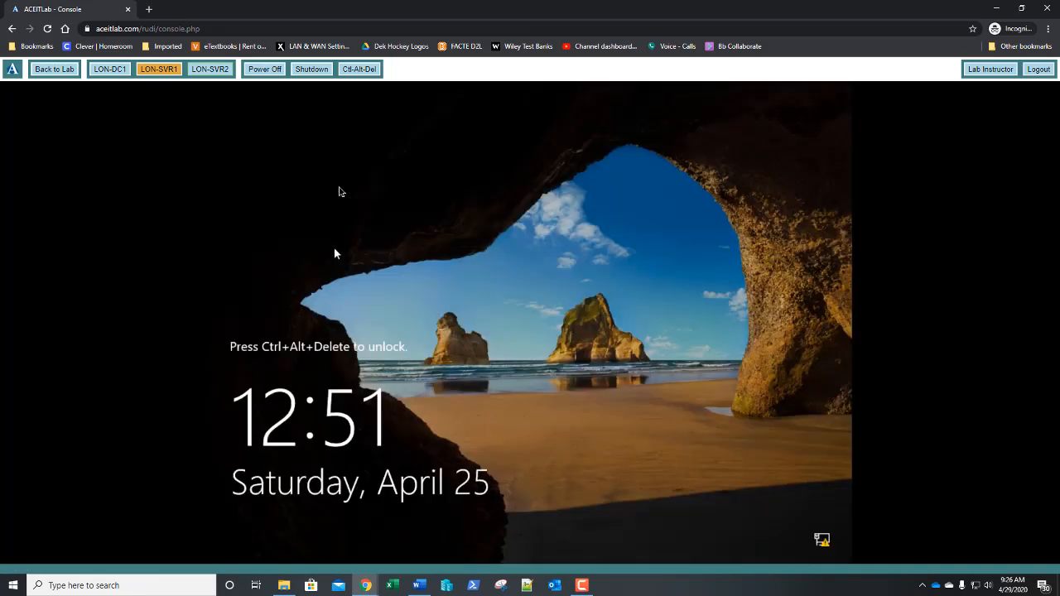
Sign in to LON-SVR2 as Other user adatum\administrator with the domain administrator password
left_click(356, 72)
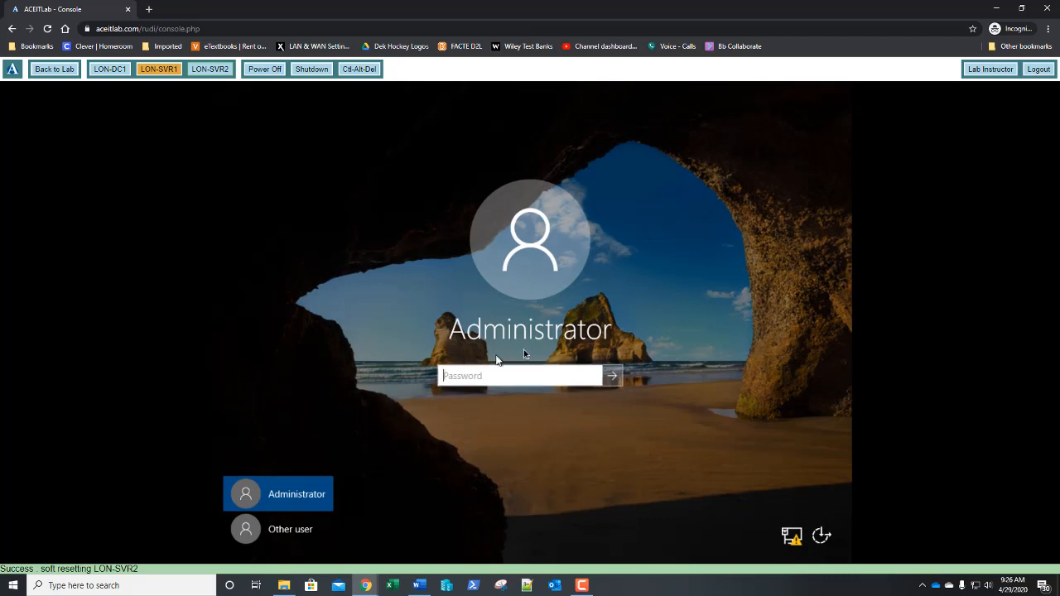
left_click(273, 530)
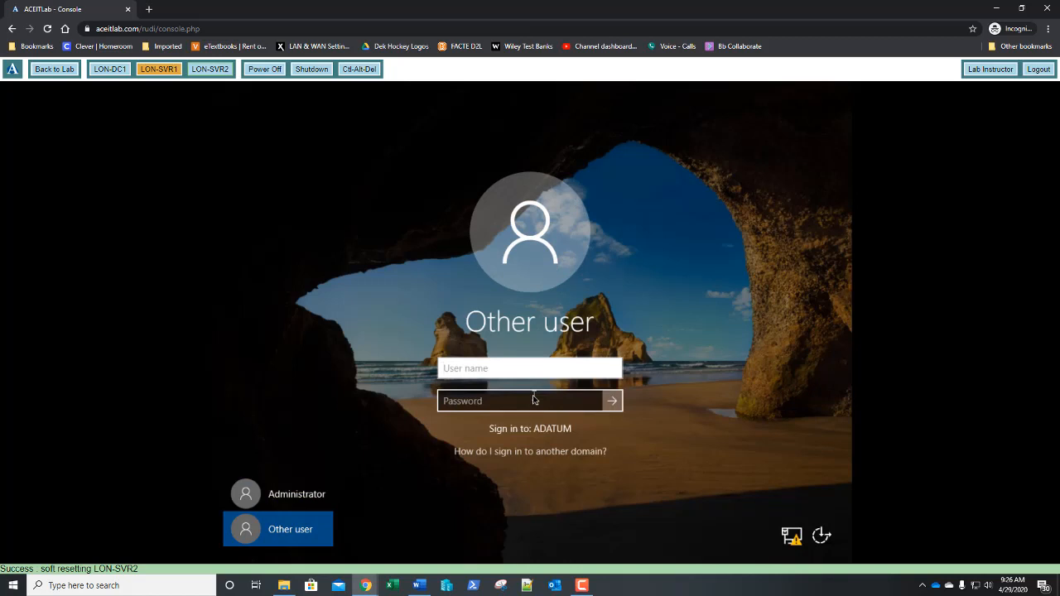
type("adatum\\administr")
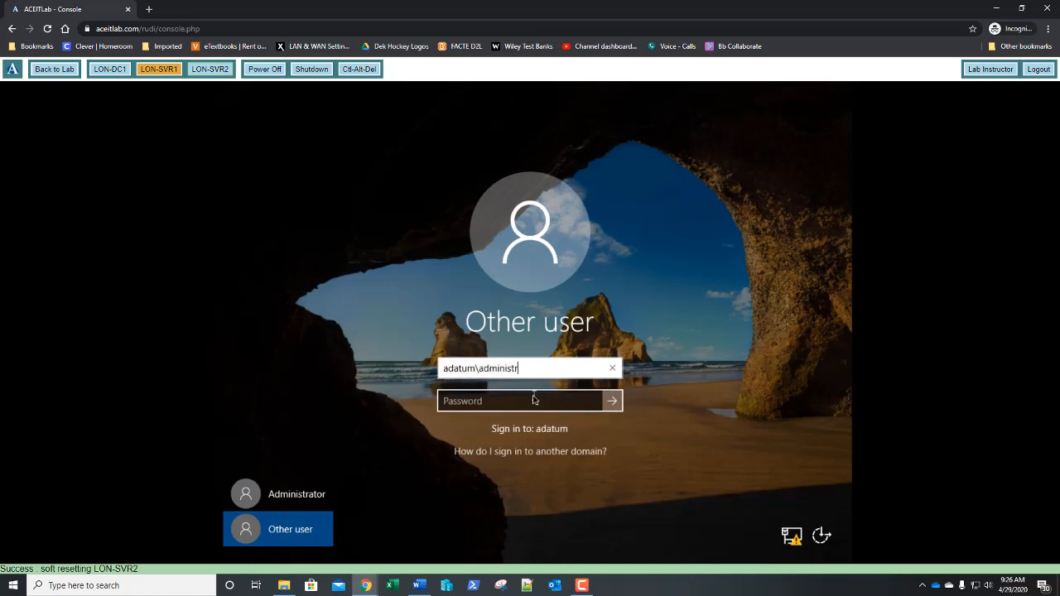
type("ator")
key("Tab")
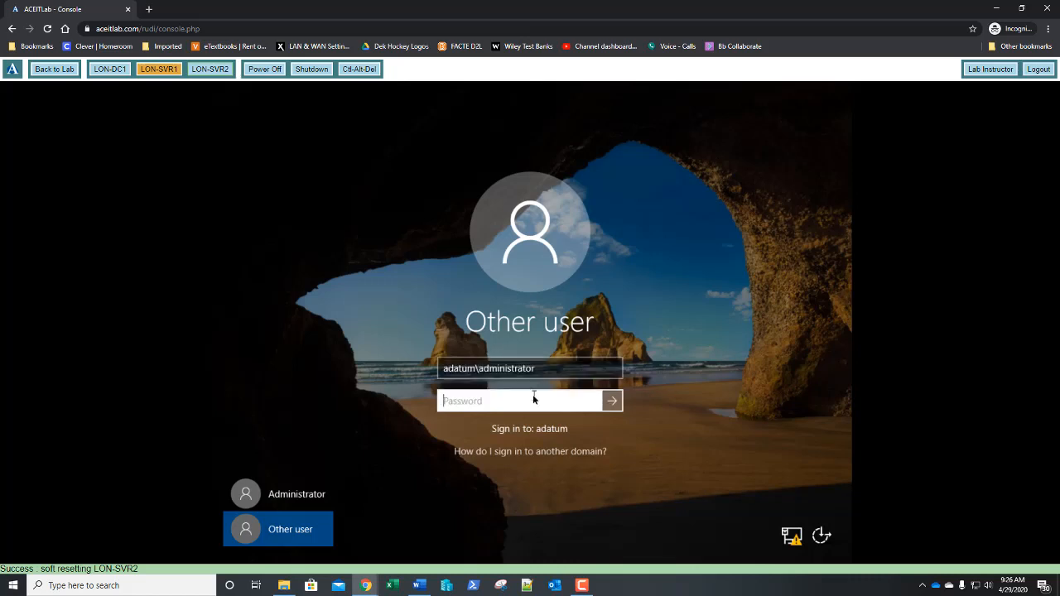
type("Pa55w.rd")
key("Return")
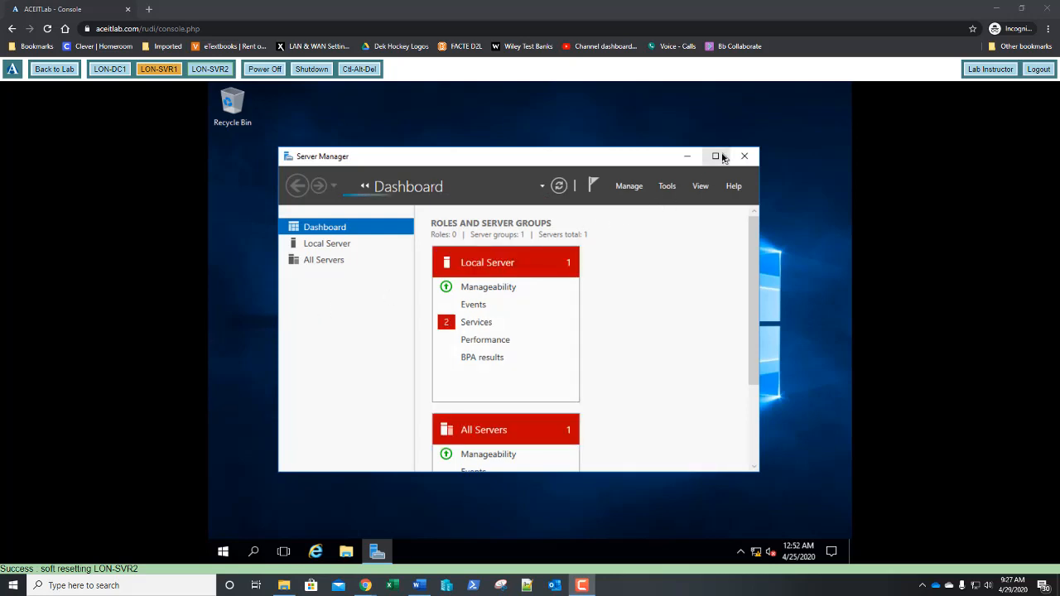
Maximize the Server Manager window and bring up the Start menu
left_click(717, 156)
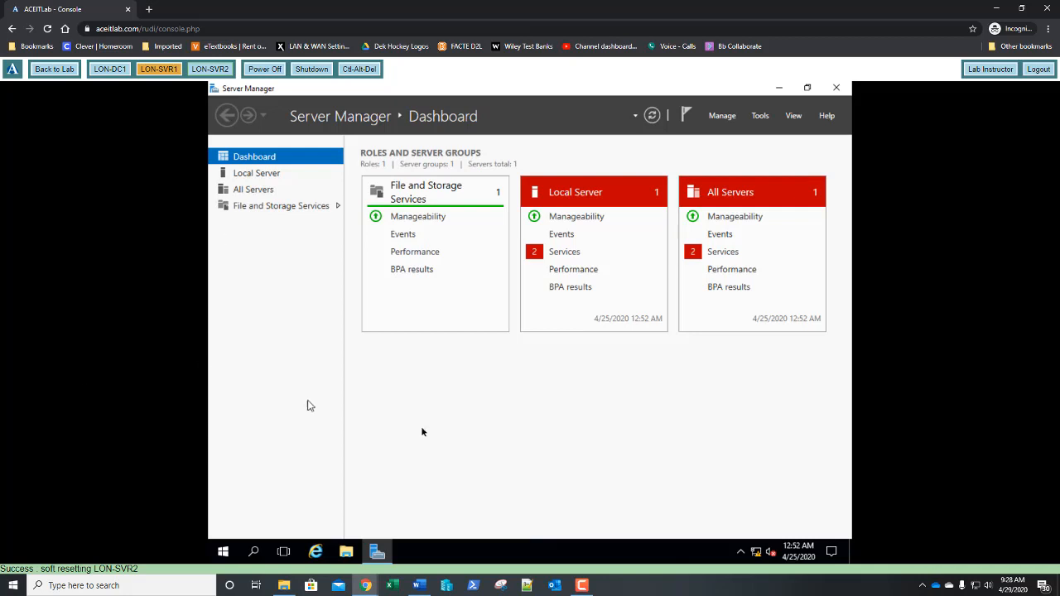
left_click(222, 555)
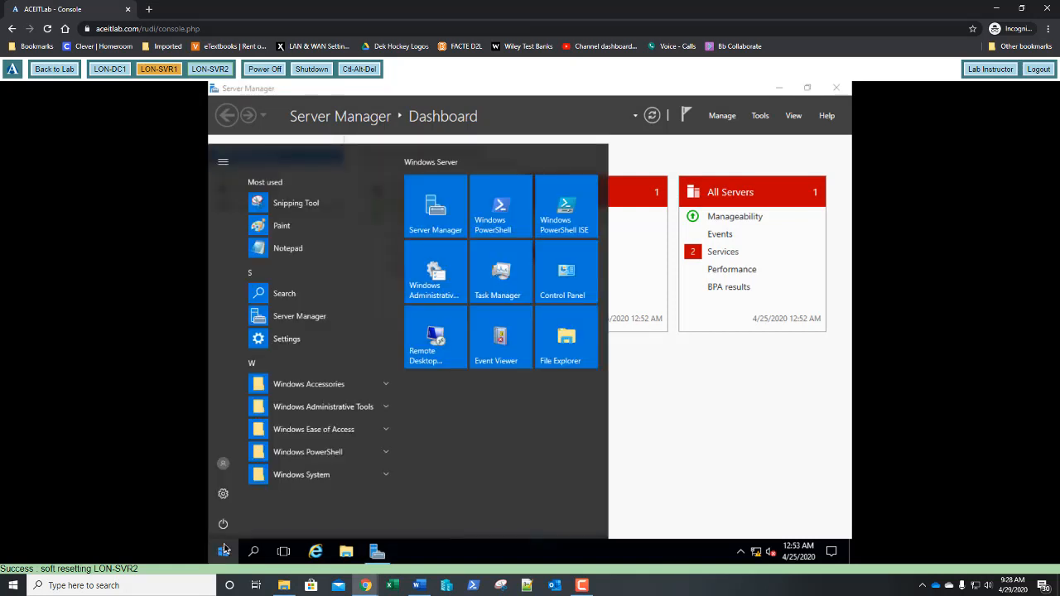
Launch Control Panel from a 'control' search and view the computer's name and domain under System and Security
left_click(224, 549)
type("contr")
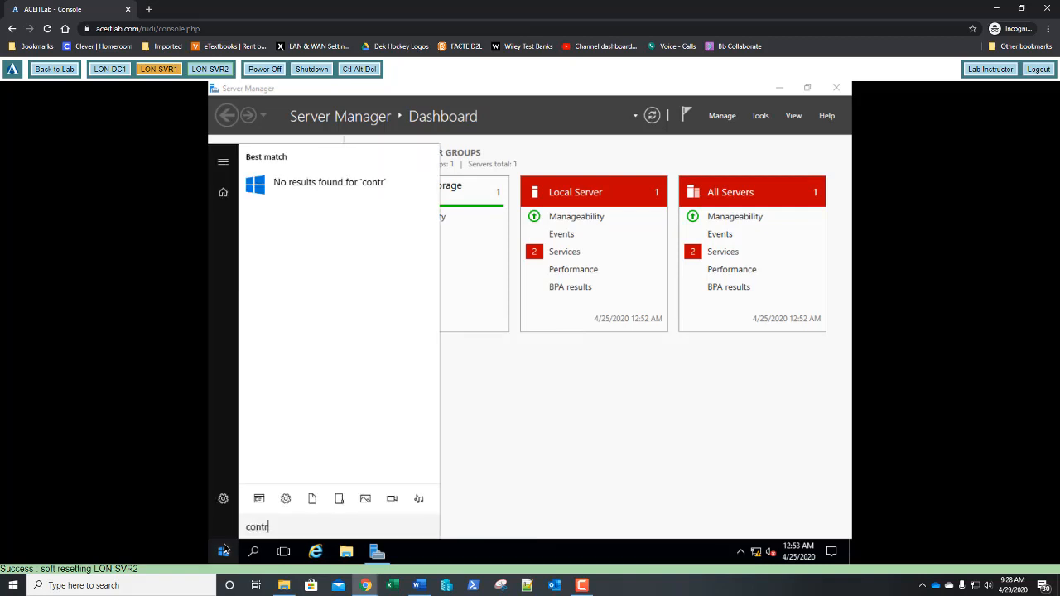
type("ol")
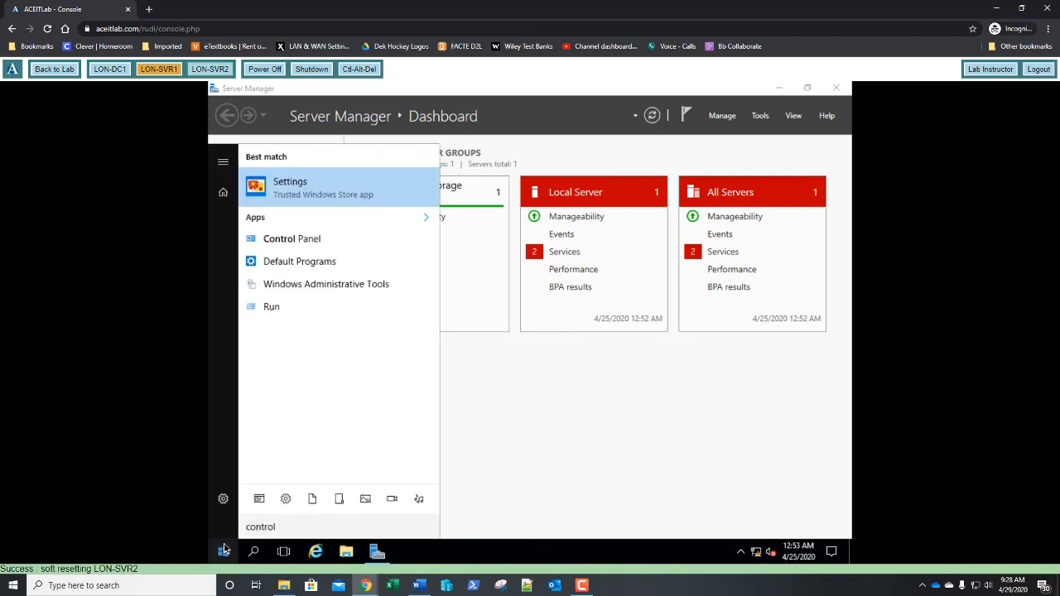
key("Down")
key("Down")
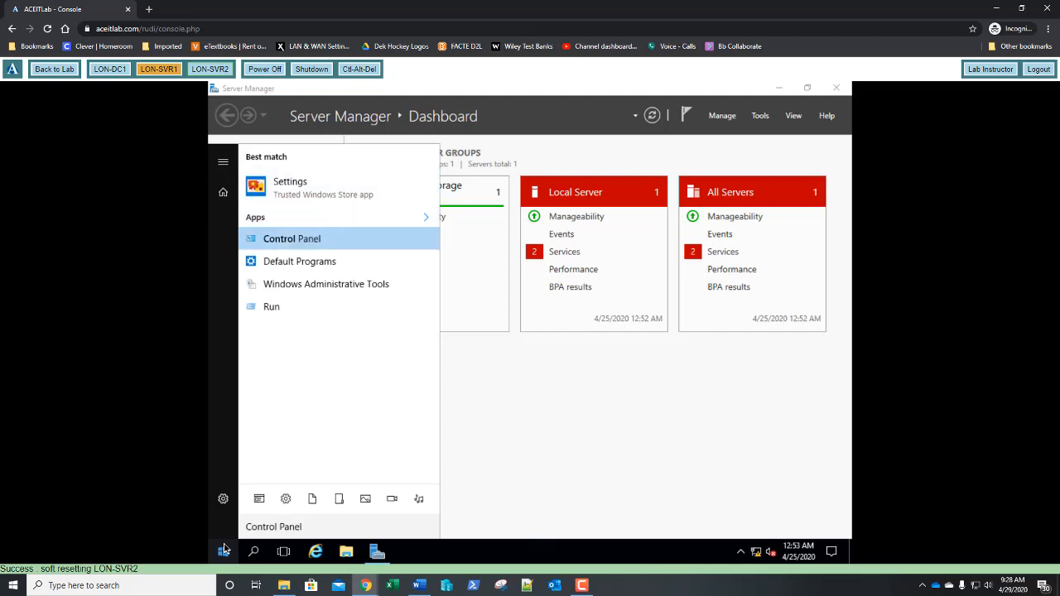
key("Return")
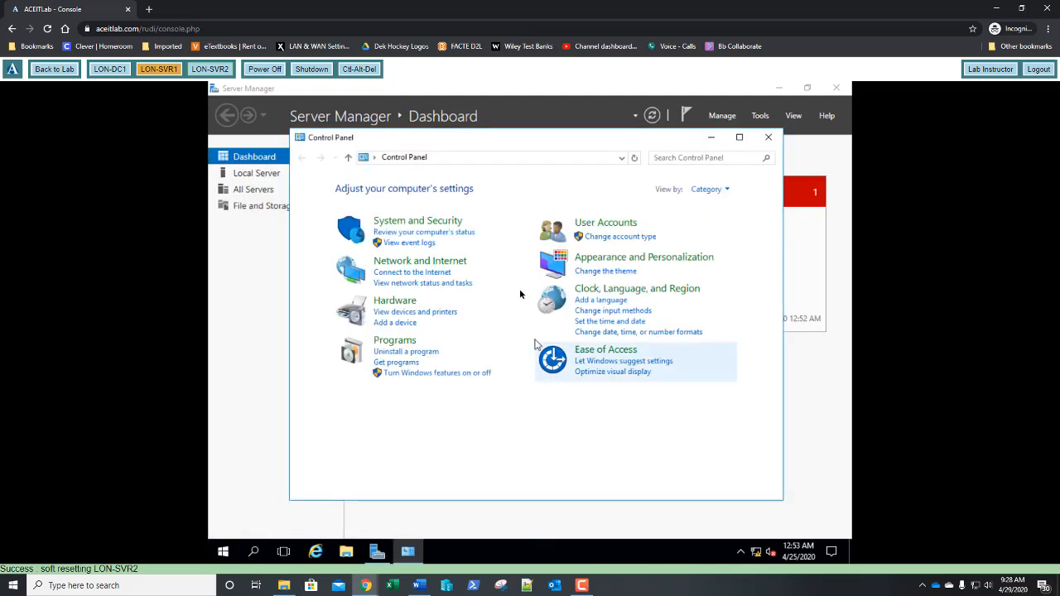
left_click(443, 228)
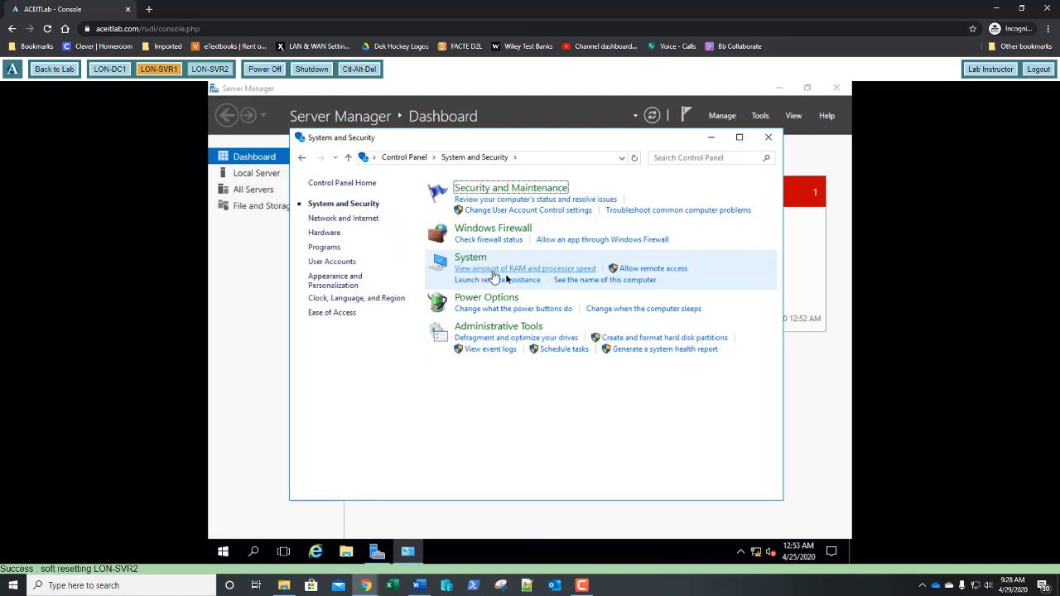
left_click(577, 282)
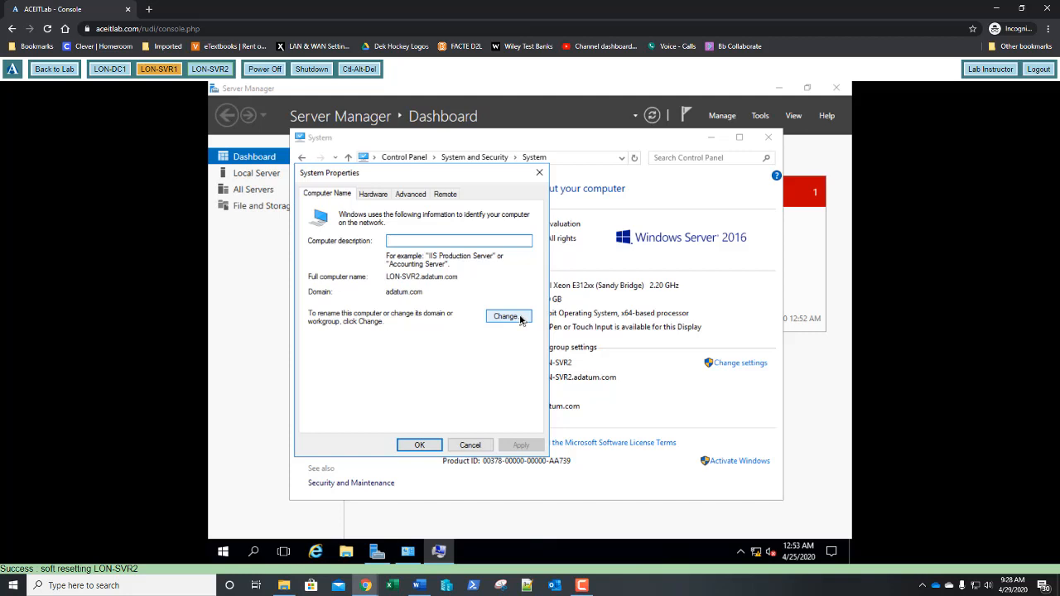
Change LON-SVR2's membership from the adatum.com domain to the workgroup WORKGROUP
left_click(520, 319)
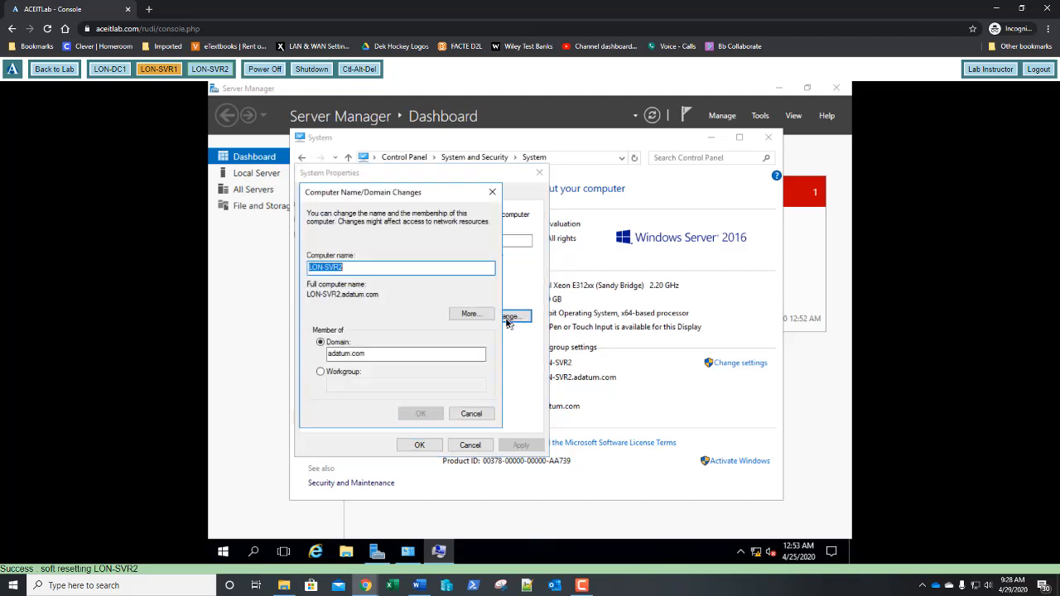
left_click(322, 373)
left_click(345, 385)
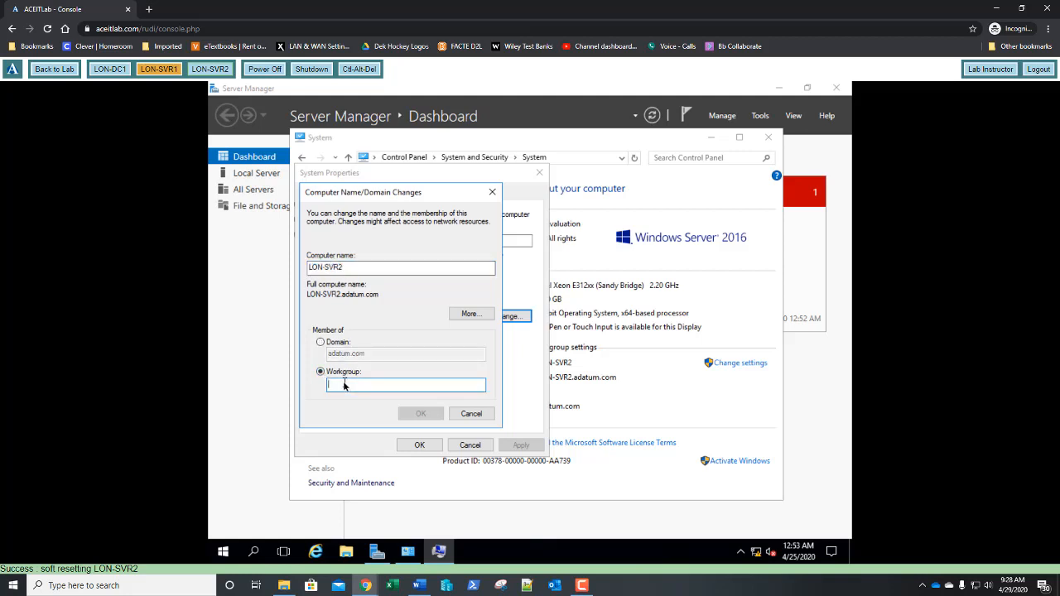
type("WOR")
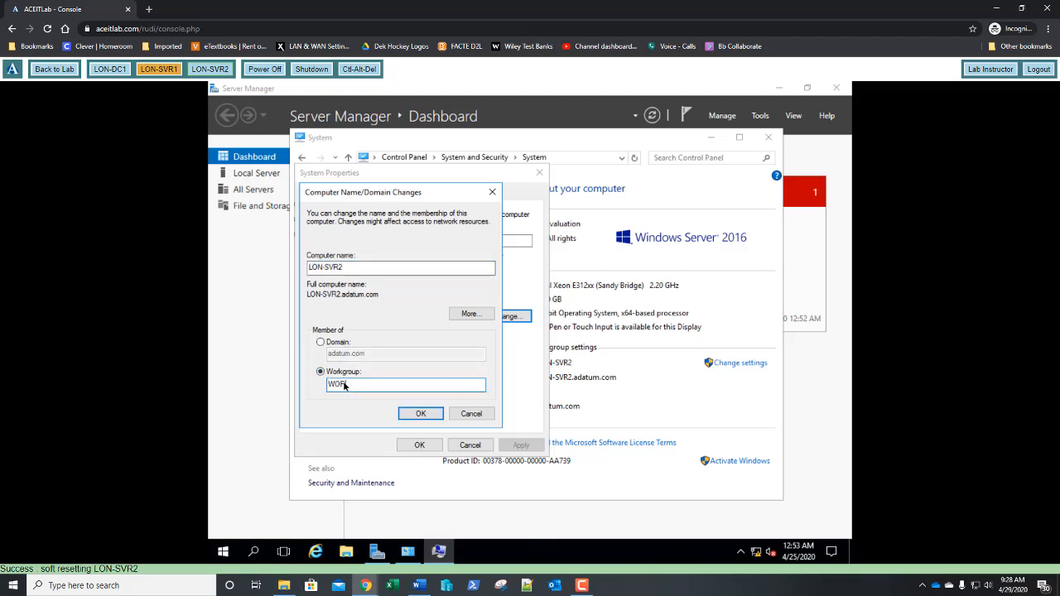
type("KGROUP")
left_click(411, 414)
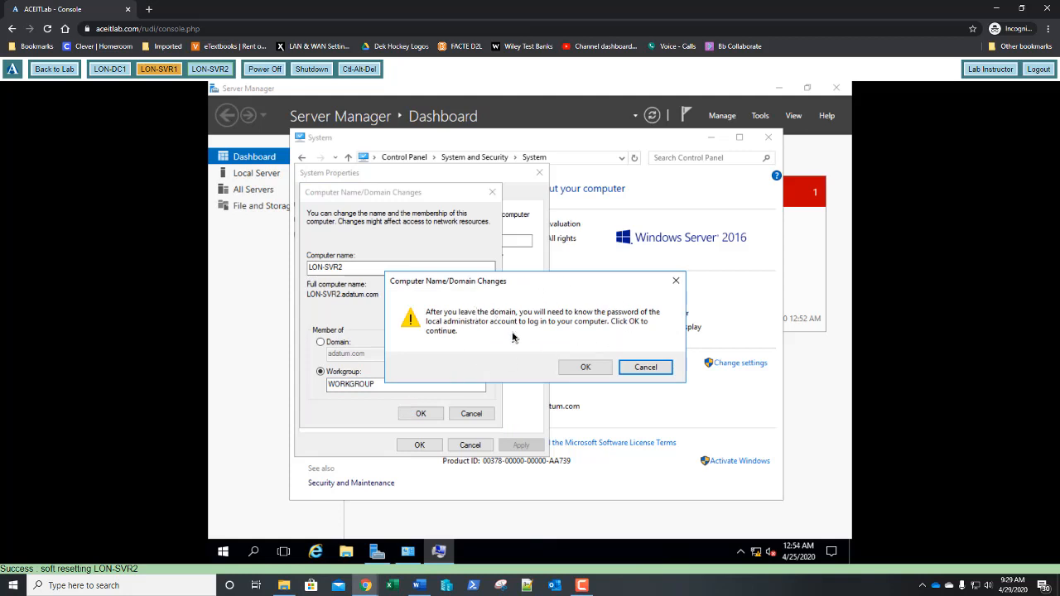
Confirm leaving adatum.com, acknowledge the WORKGROUP welcome and restart notice, and restart now
left_click(583, 366)
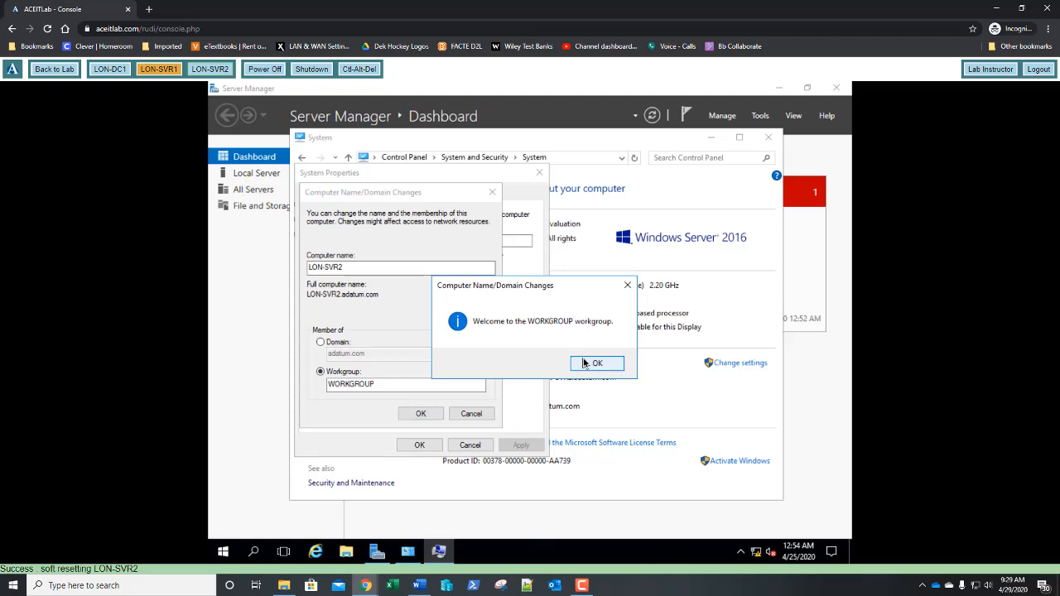
left_click(584, 363)
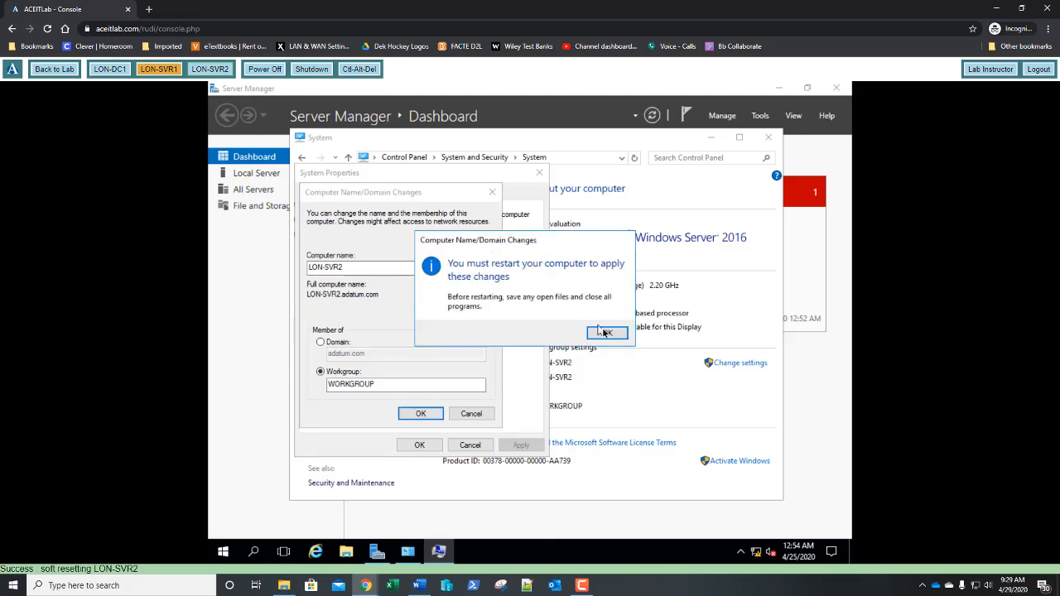
left_click(605, 333)
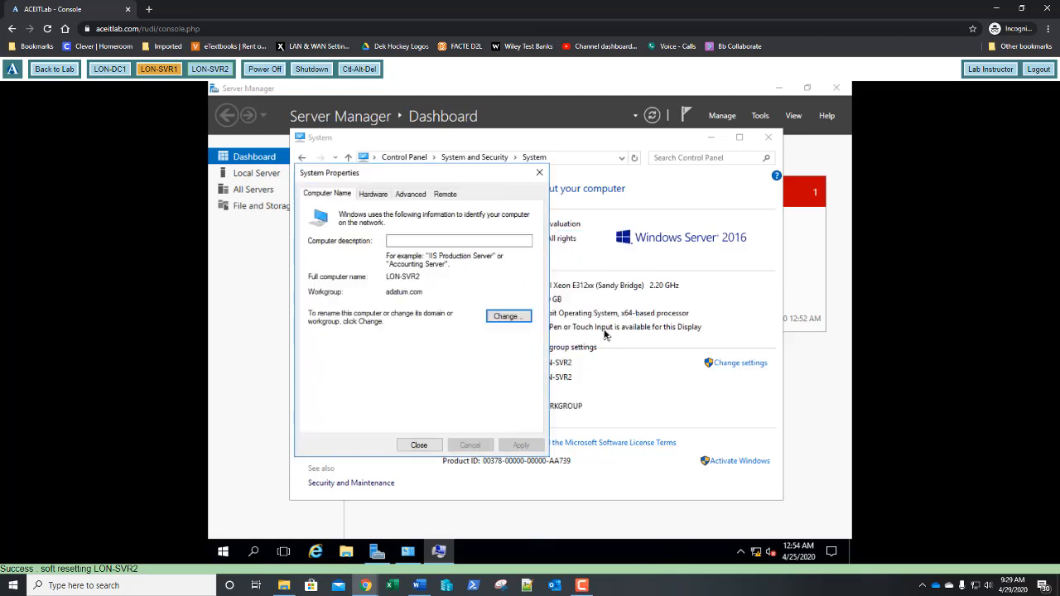
left_click(418, 445)
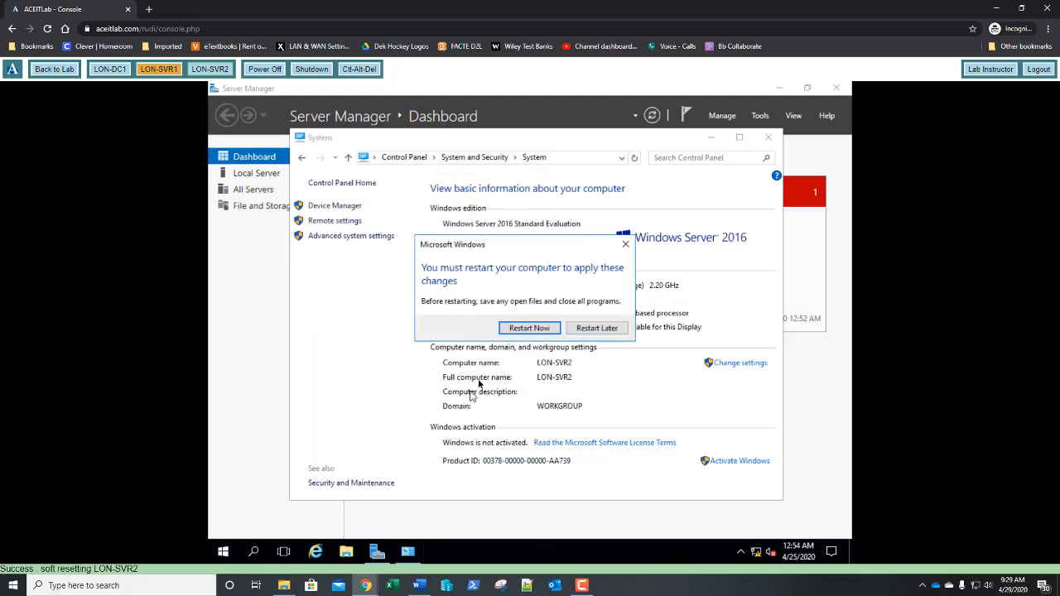
left_click(520, 329)
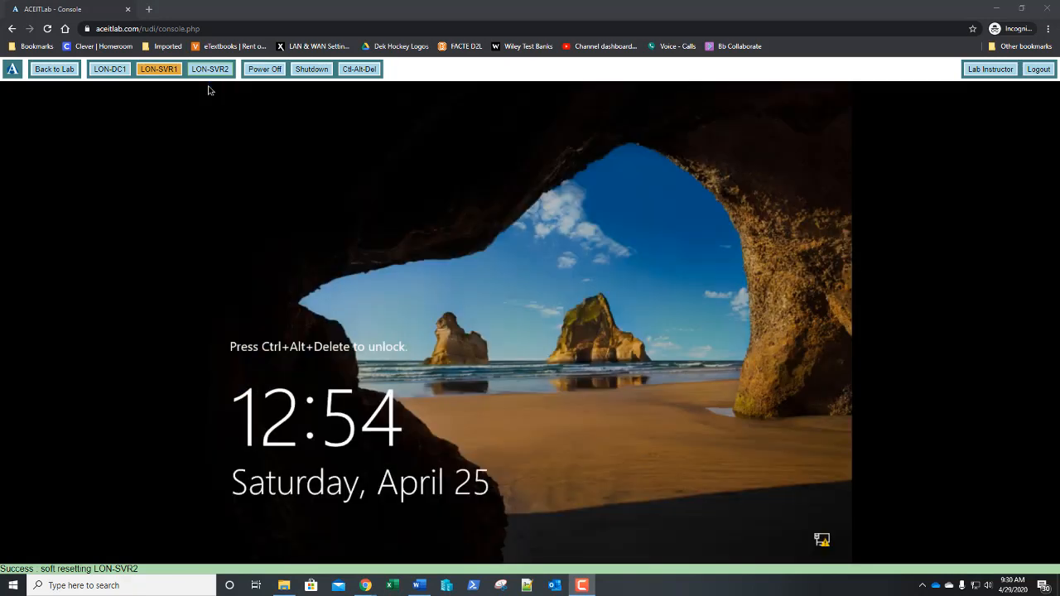
Sign in to the restarted server with the local Administrator password
left_click(352, 72)
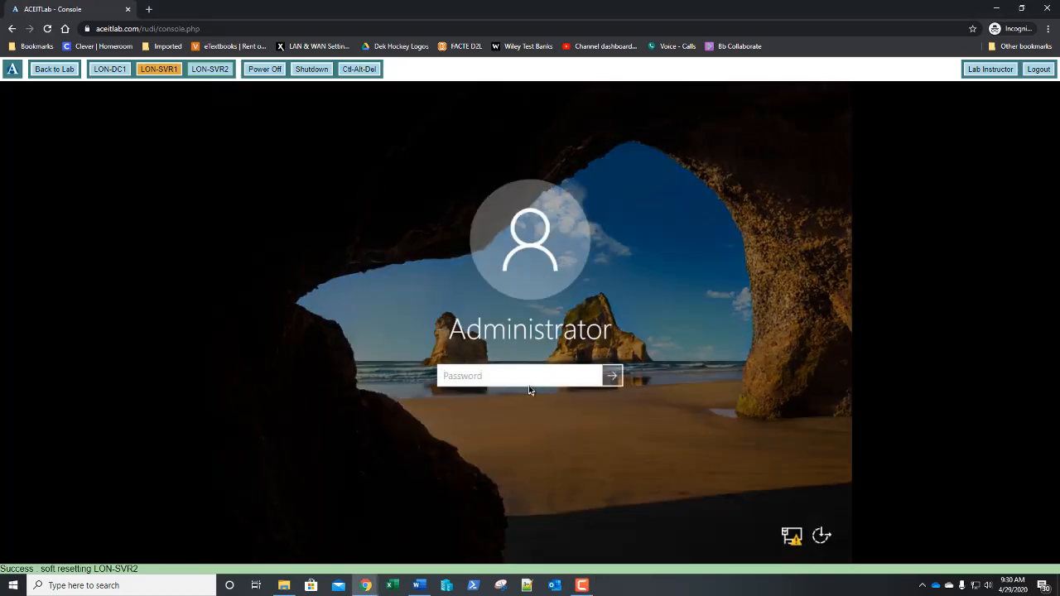
type("Pa$$w0rd")
key("Return")
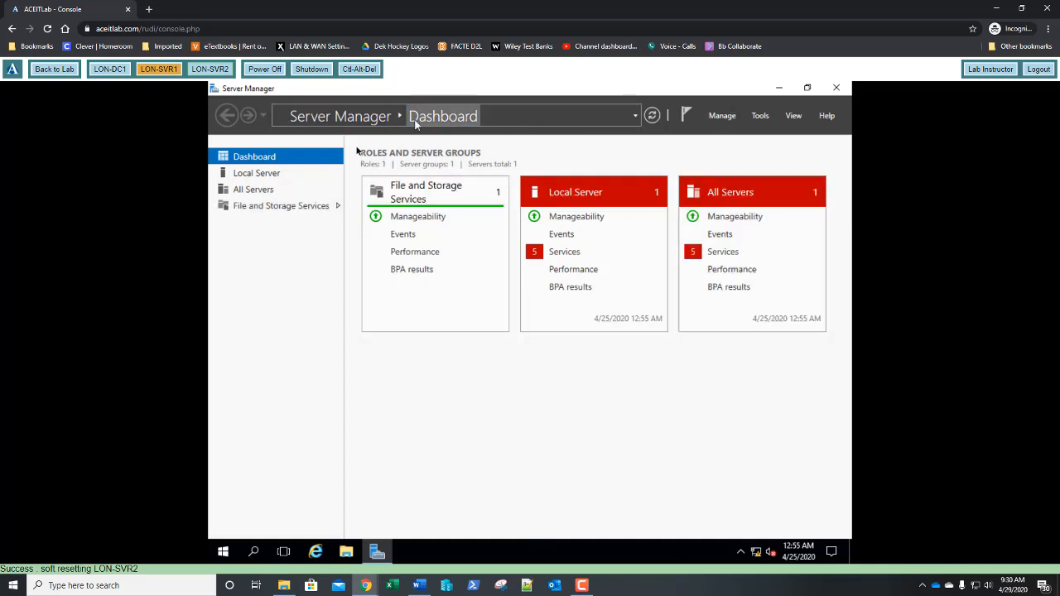
Start Add Roles and Features with role-based installation targeting LON-SVR2
left_click(720, 117)
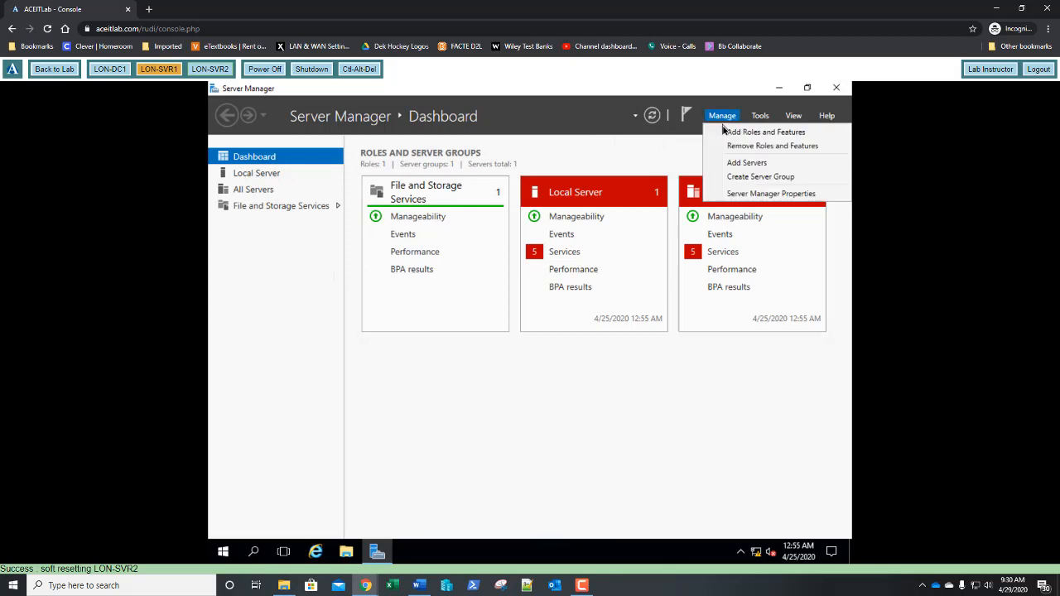
left_click(724, 131)
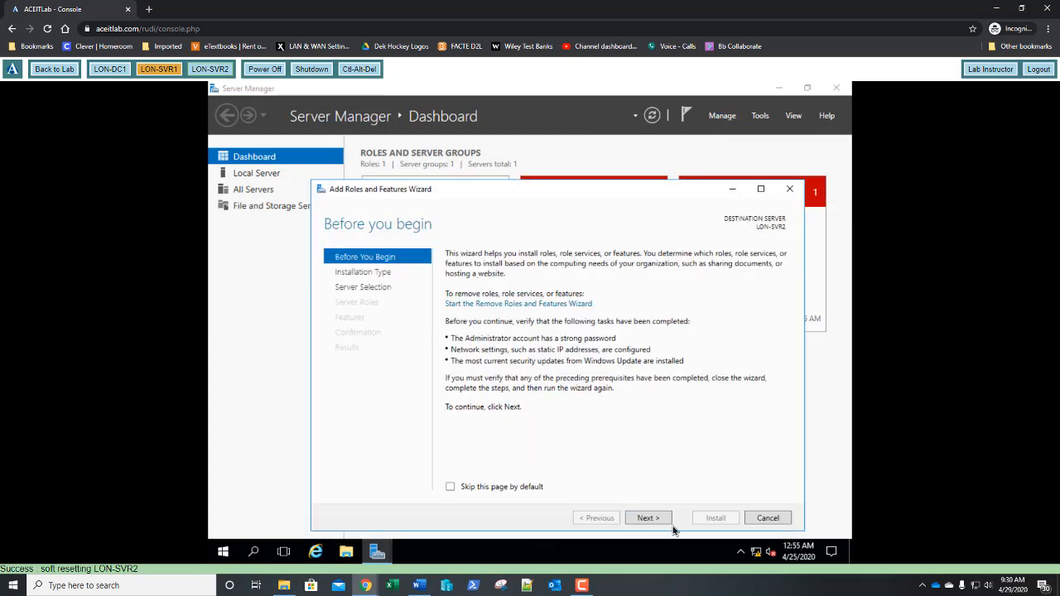
left_click(648, 519)
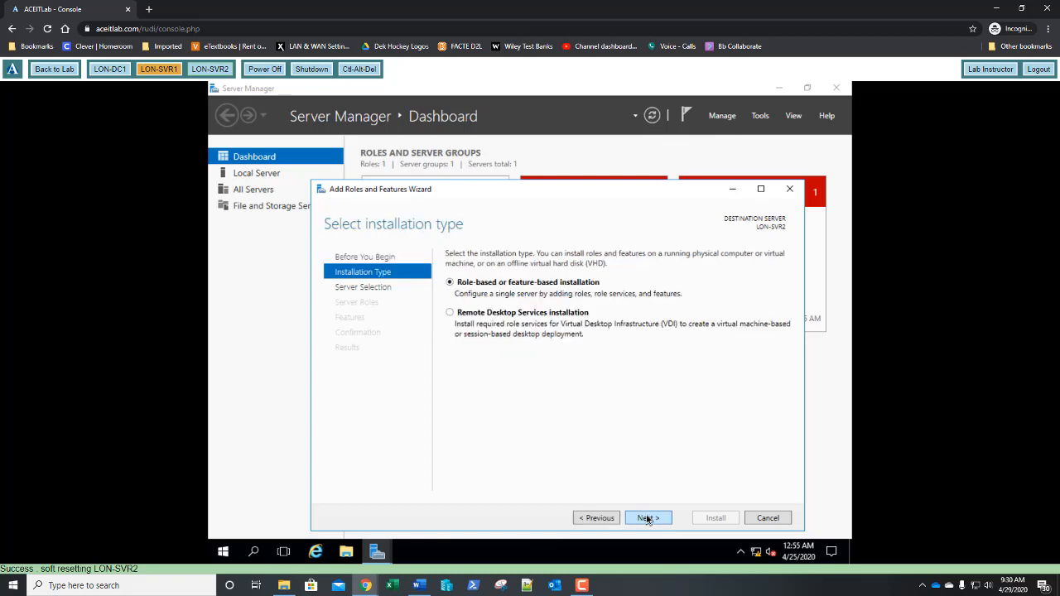
left_click(647, 519)
left_click(647, 518)
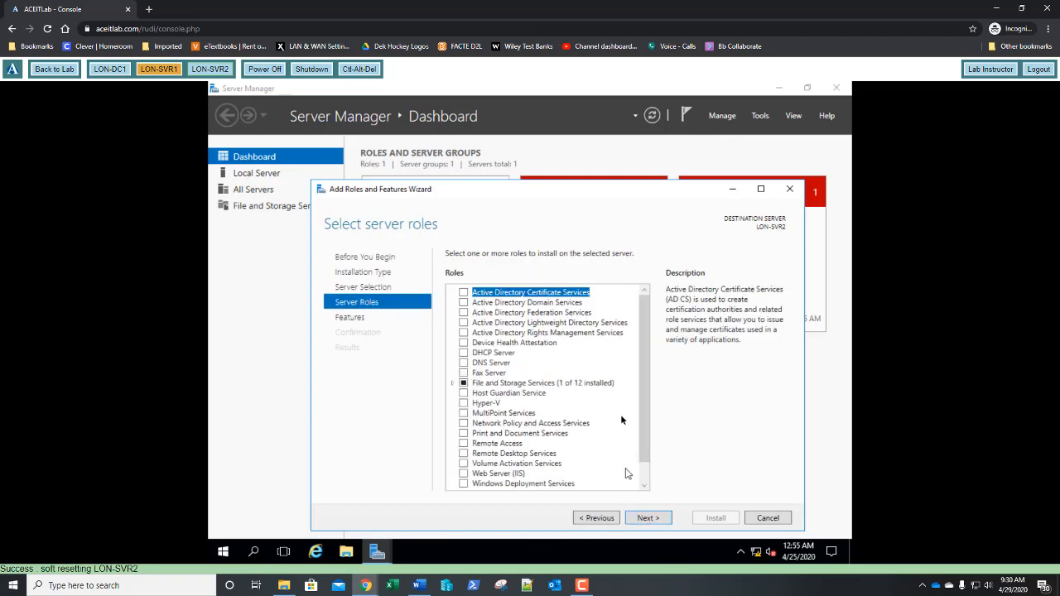
Select Active Directory Domain Services with its management features and install it
left_click(464, 303)
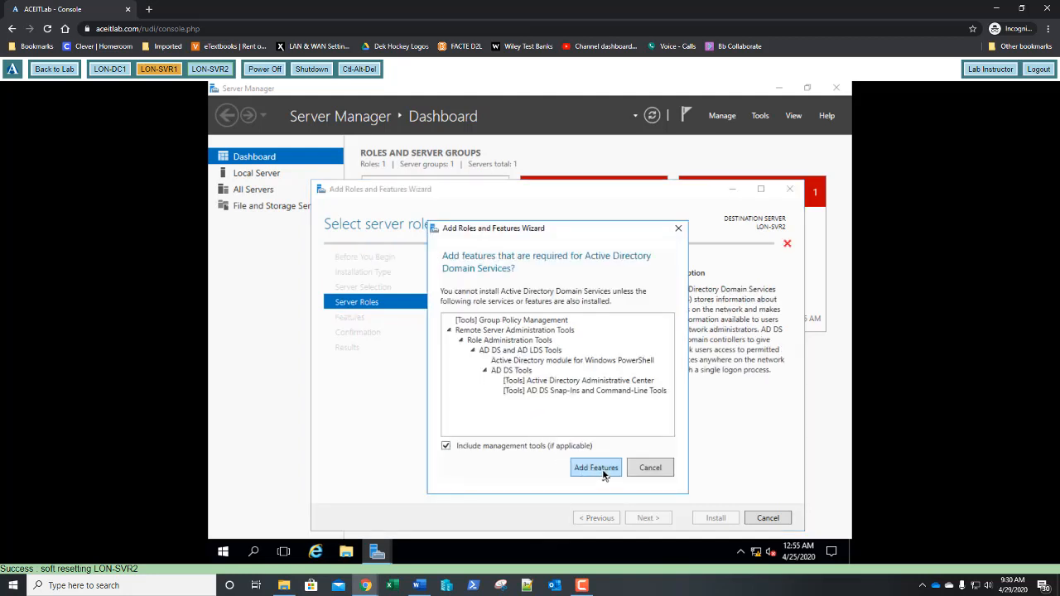
left_click(603, 472)
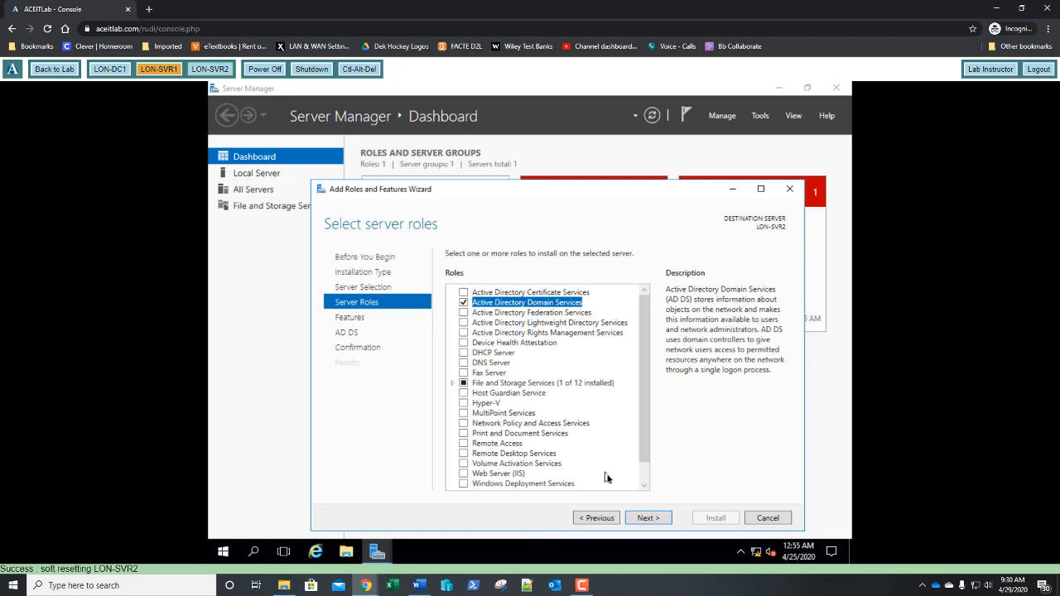
left_click(642, 520)
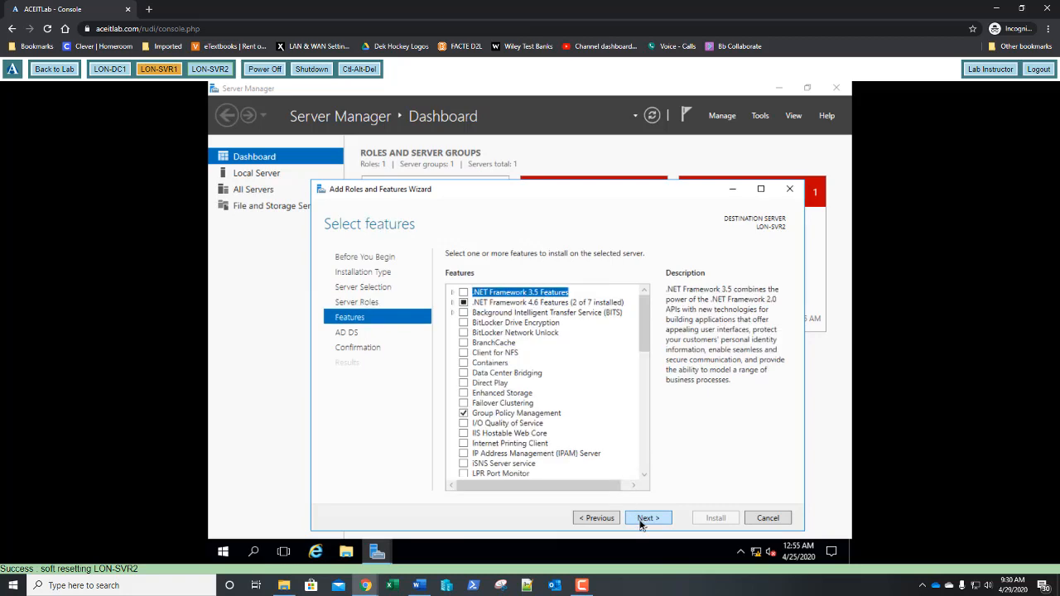
left_click(641, 519)
left_click(642, 519)
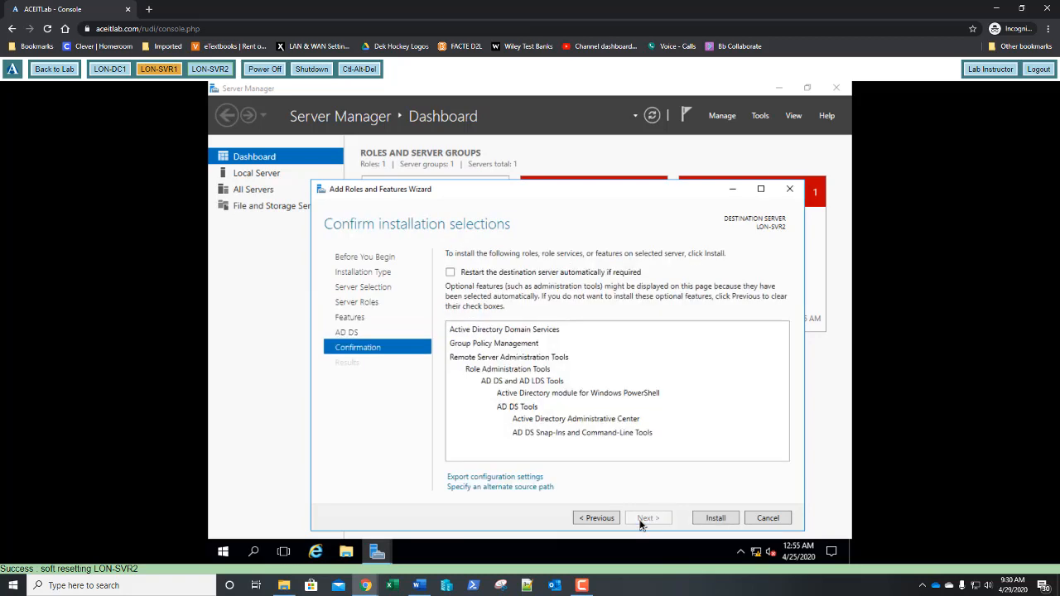
left_click(712, 521)
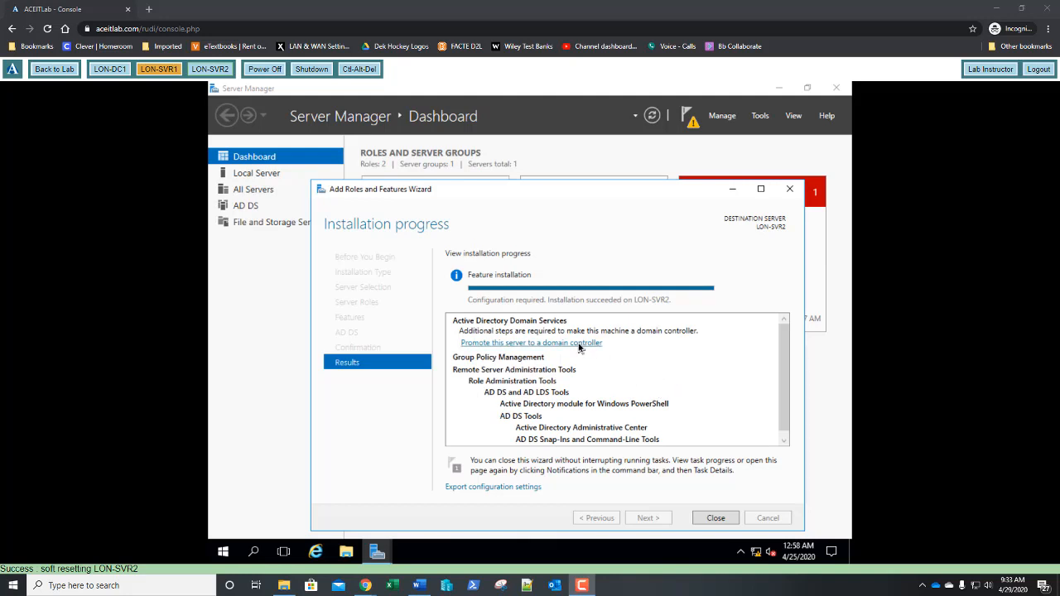
left_click(578, 346)
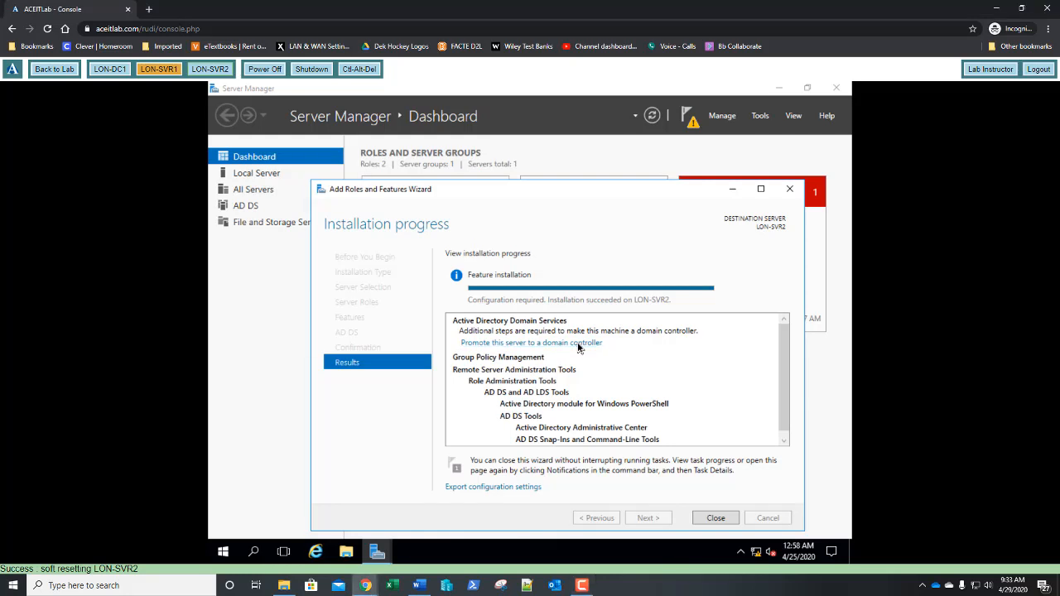
Promote the server as a new domain 'child' added to the existing forest under parent adatum.com
left_click(578, 346)
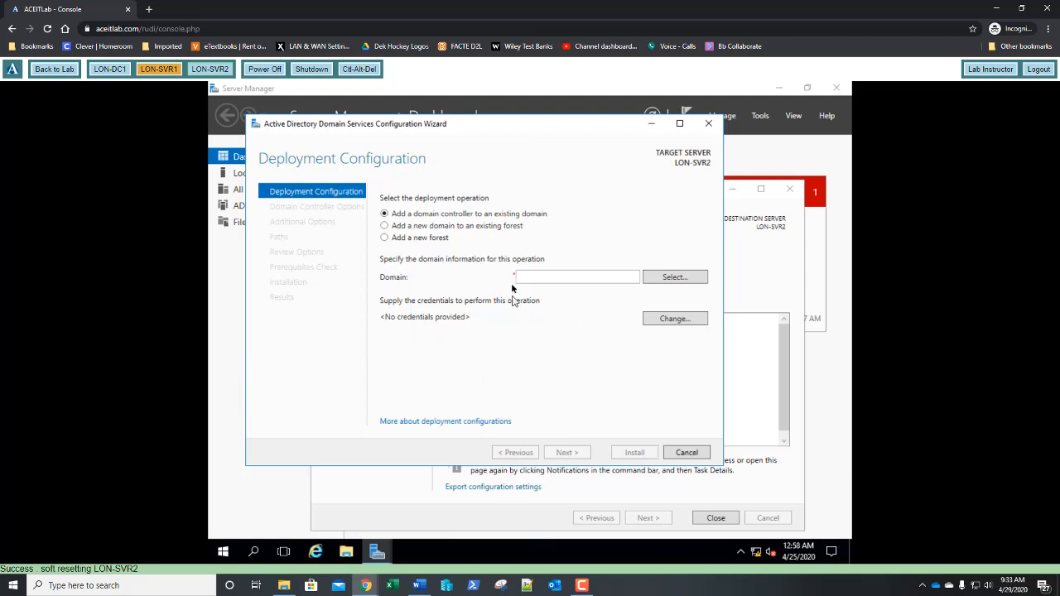
left_click(384, 226)
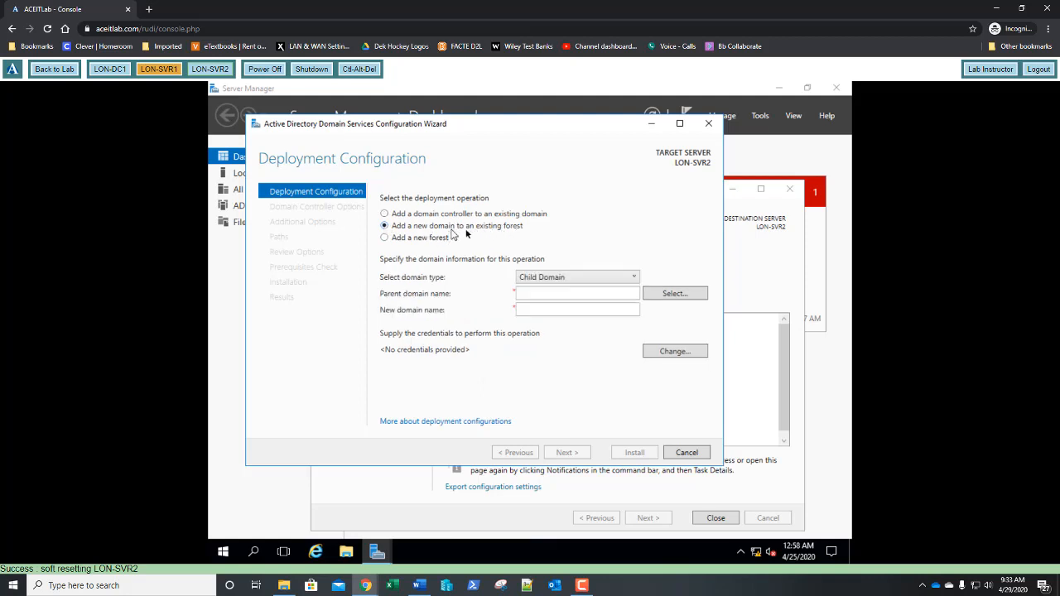
left_click(543, 293)
type("adatum.com")
left_click(525, 311)
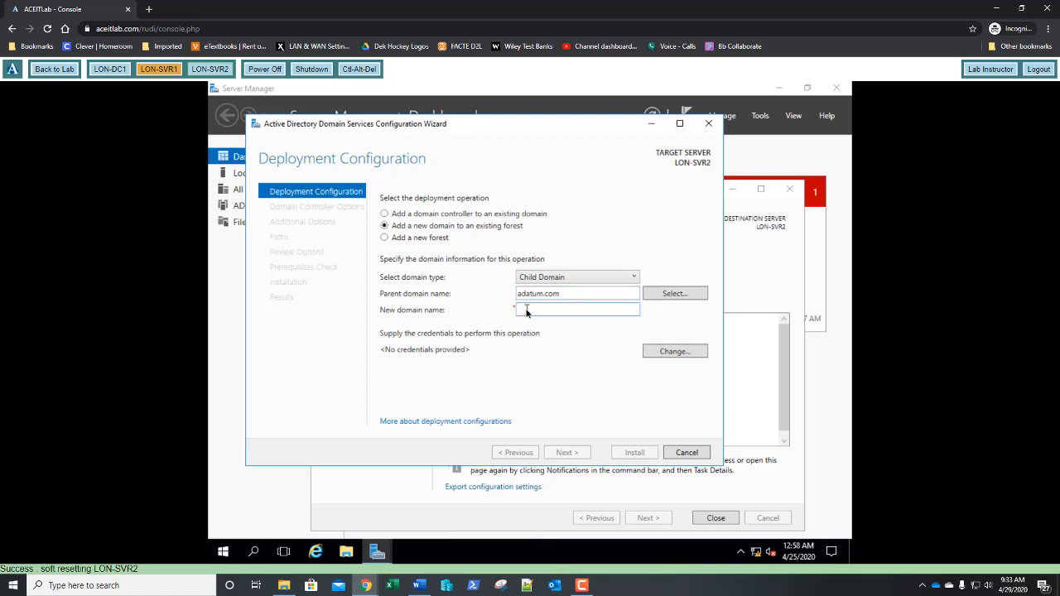
type("child")
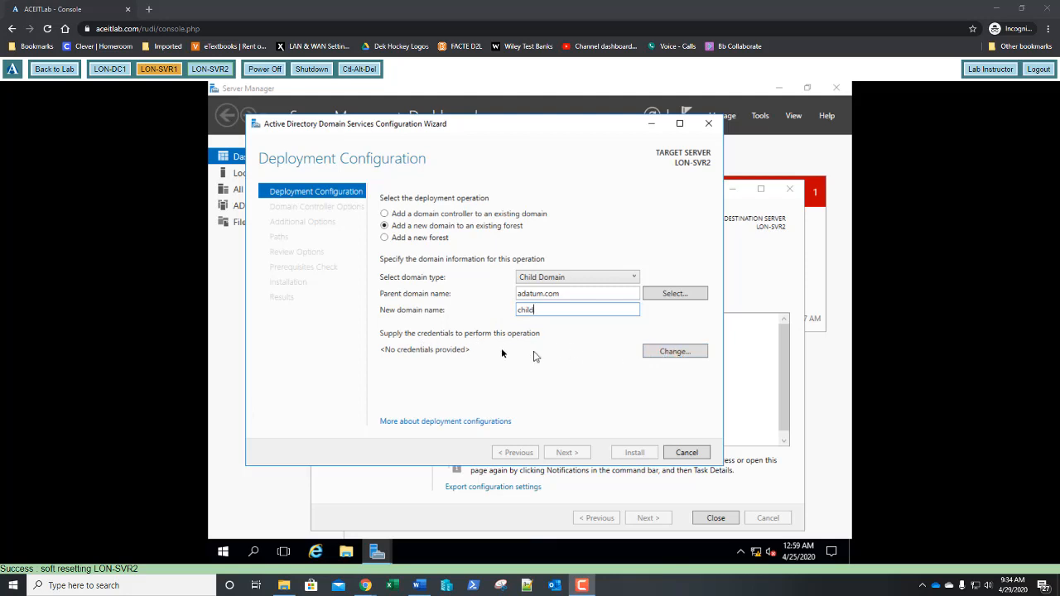
Enter adatum\administrator and its password as the deployment credentials and confirm
left_click(675, 352)
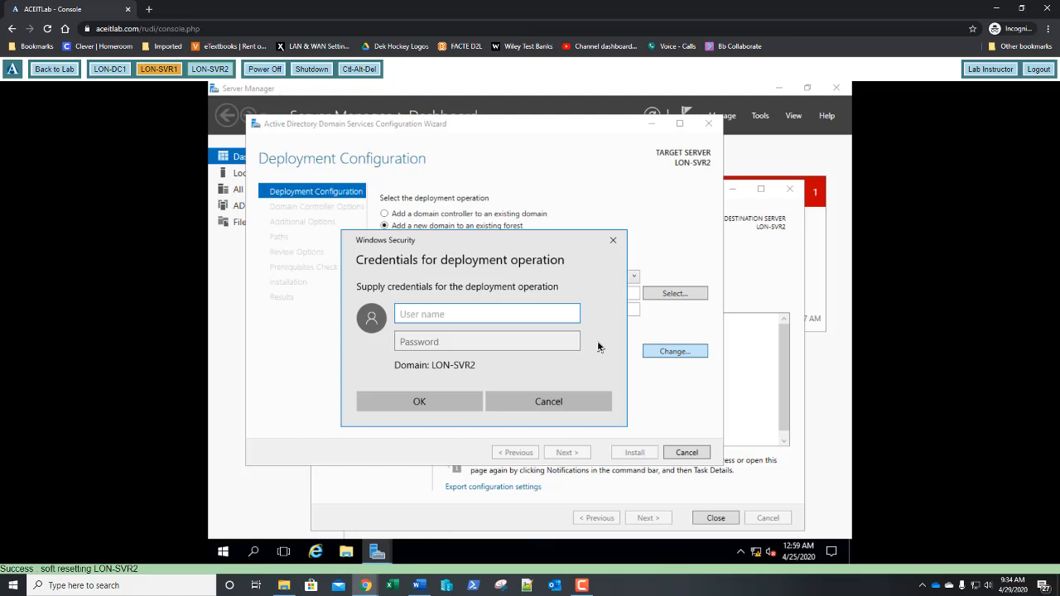
type("adatum\\administrator")
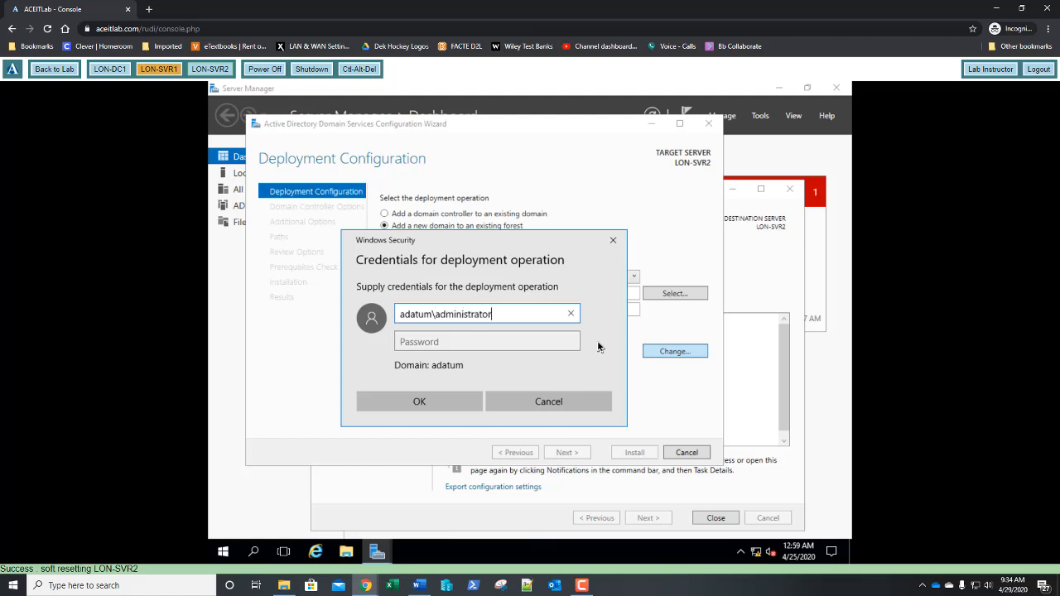
key("Tab")
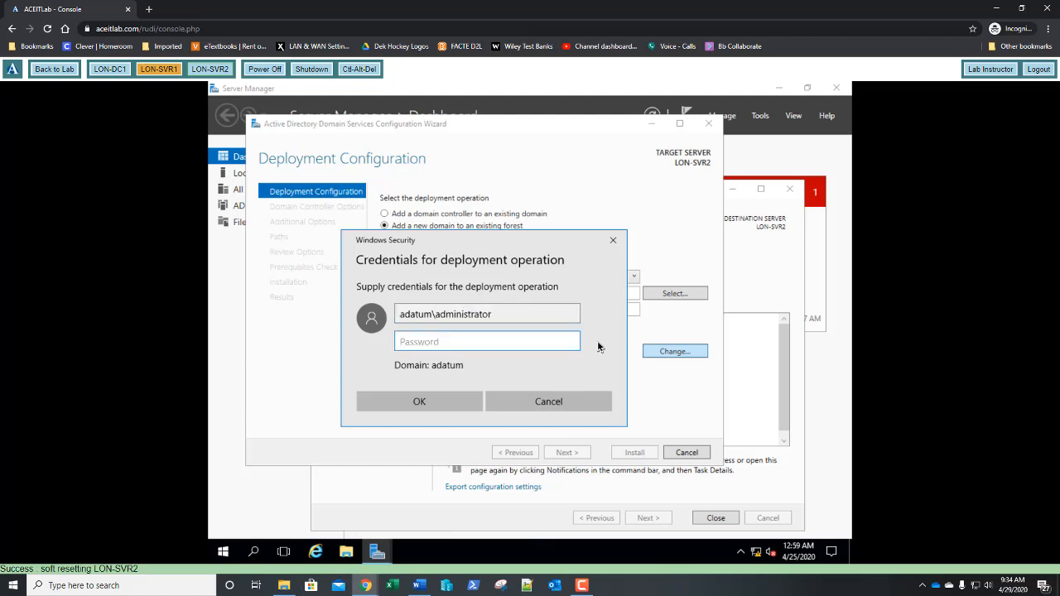
type("Pa$$w0rd")
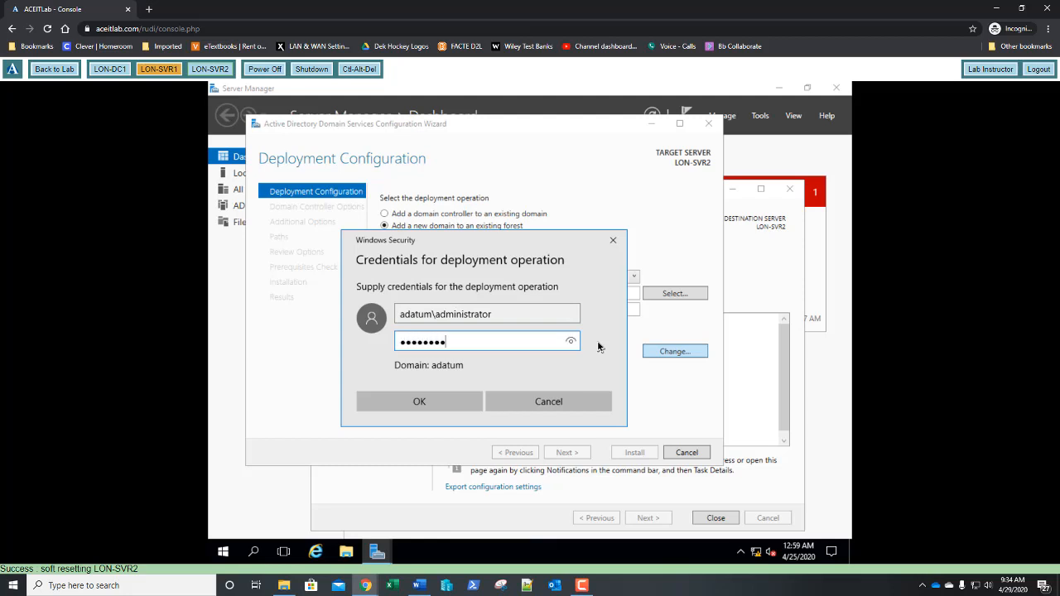
left_click(419, 403)
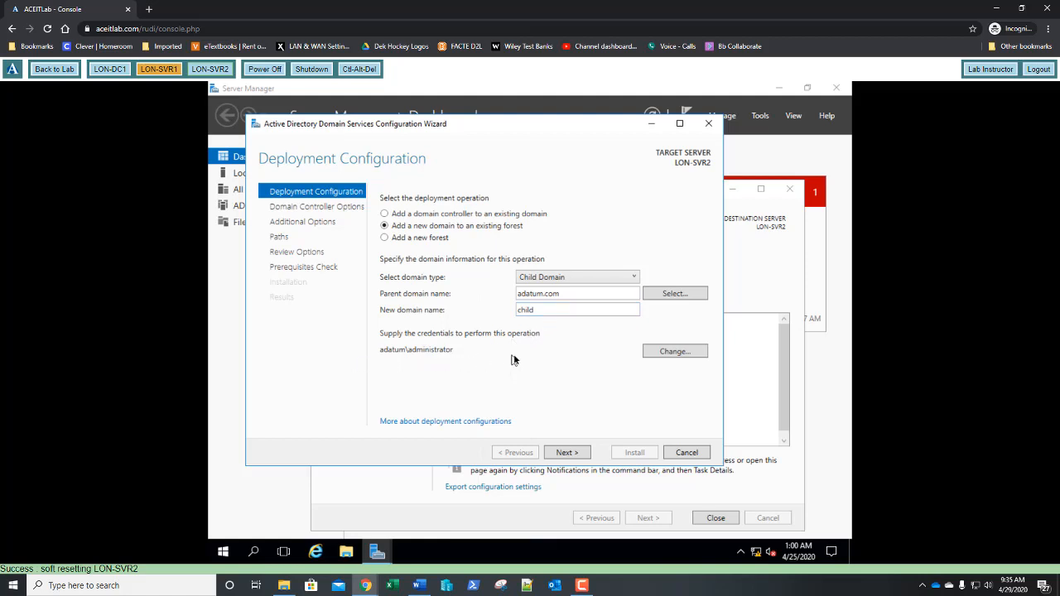
Enter and confirm the DSRM password, then continue to DNS Options
left_click(568, 451)
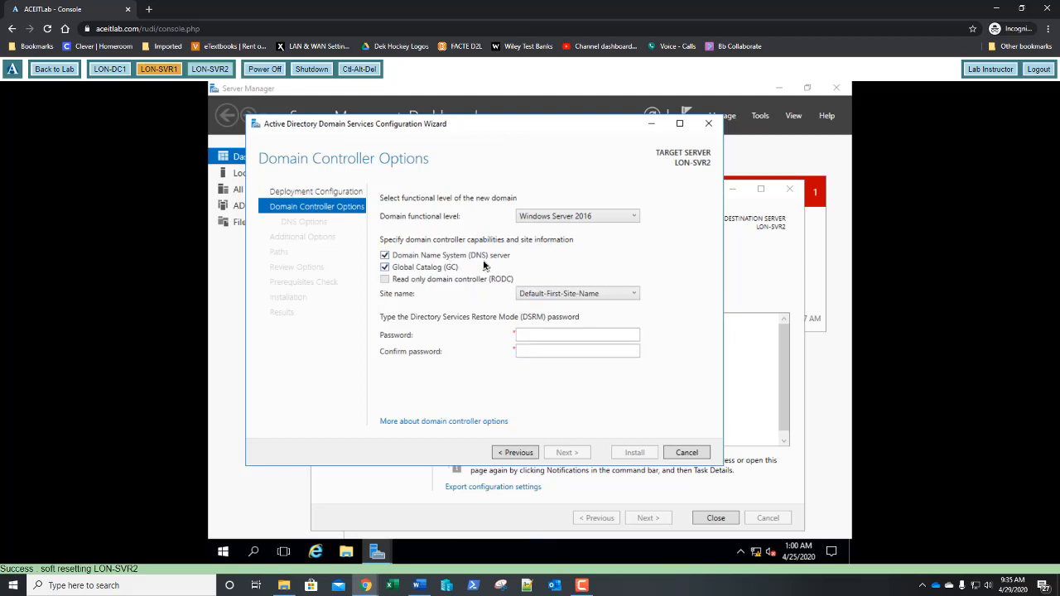
left_click(545, 333)
type("••••••")
key("Tab")
type("••••••••")
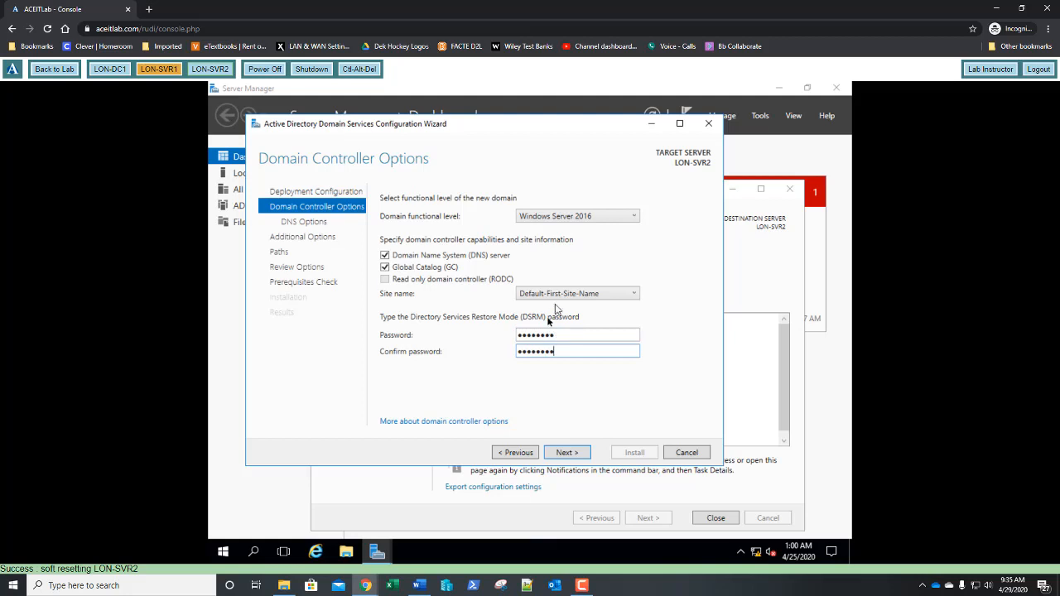
left_click(564, 452)
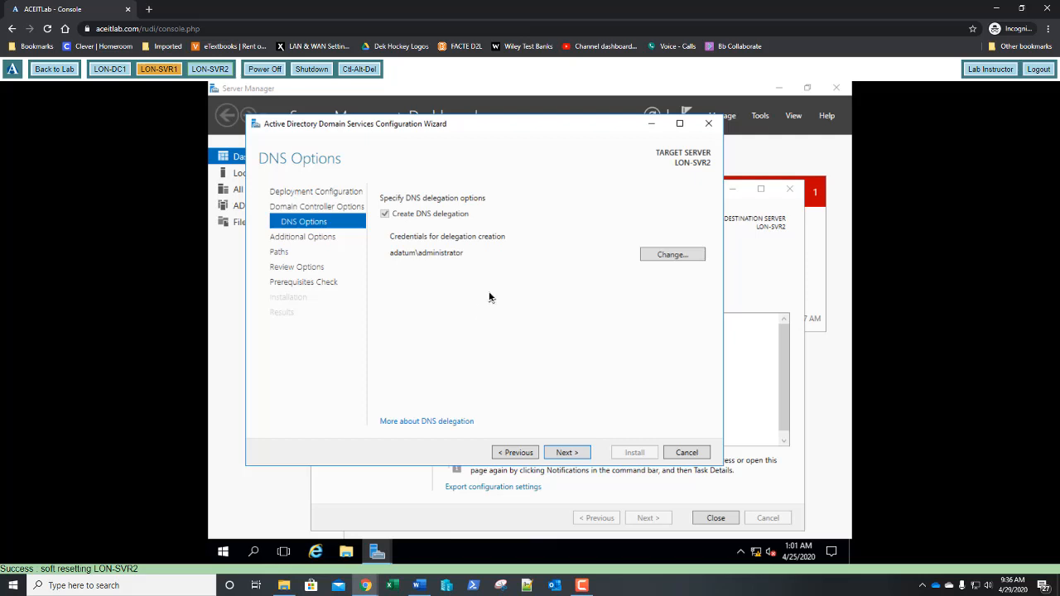
Keep DNS delegation, NetBIOS name CHILD and default paths, and run the prerequisite checks
left_click(571, 455)
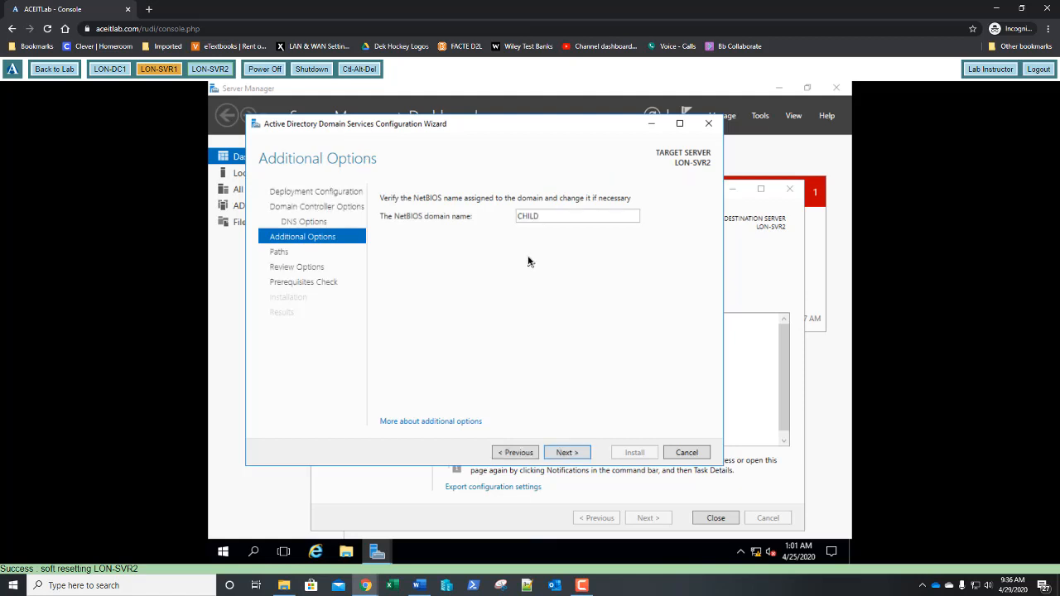
left_click(567, 455)
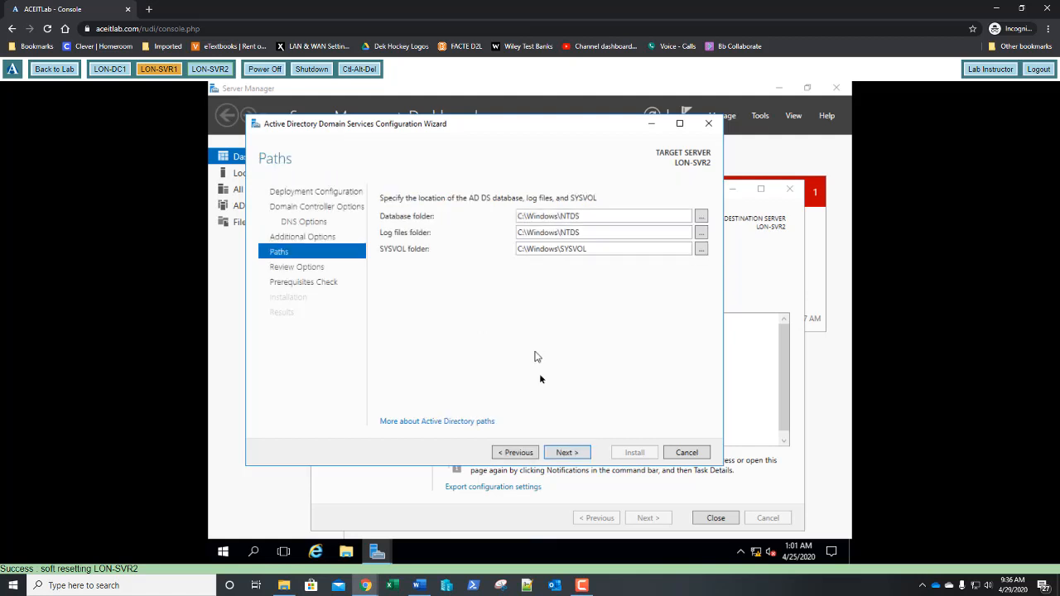
left_click(561, 453)
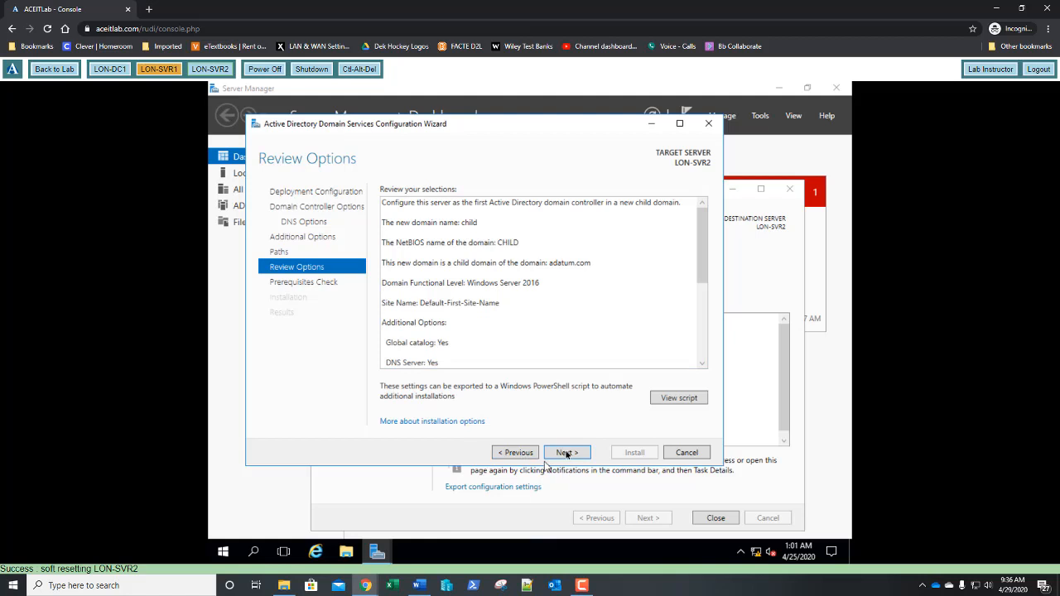
left_click(568, 454)
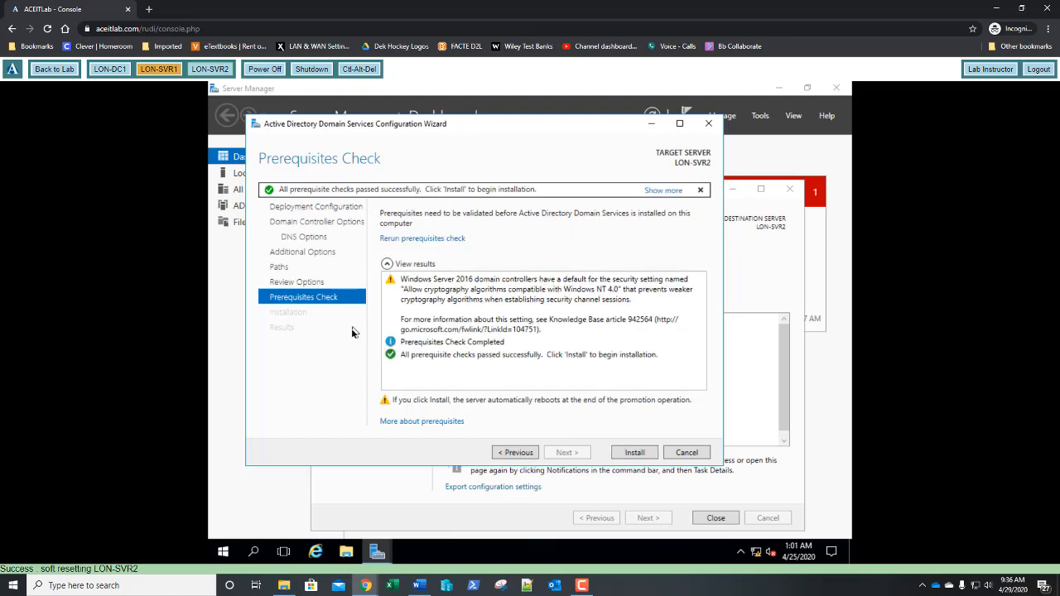
Install the promotion of LON-SVR2 as a child-domain controller and wait for completion
left_click(629, 454)
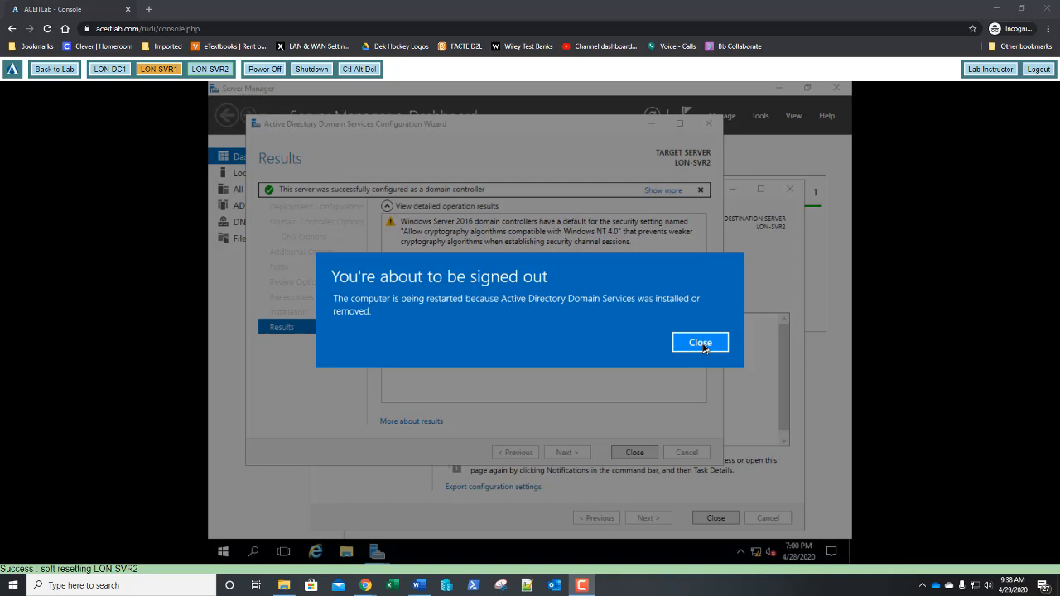
Close the sign-out notice so LON-SVR2 restarts automatically
left_click(701, 343)
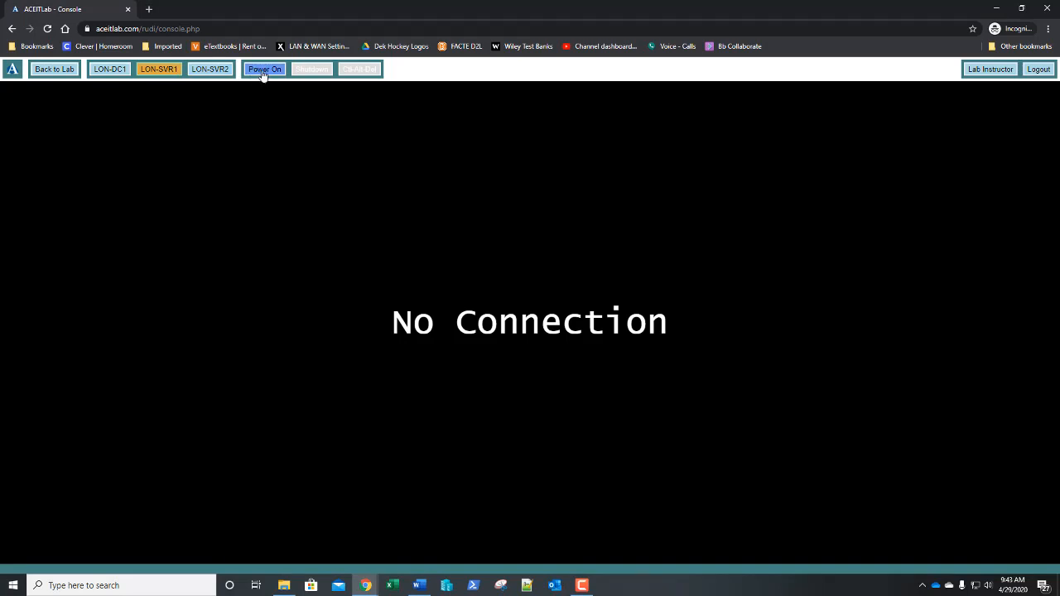
Power the VM back on and sign in as the ADATUM administrator with the password
left_click(263, 71)
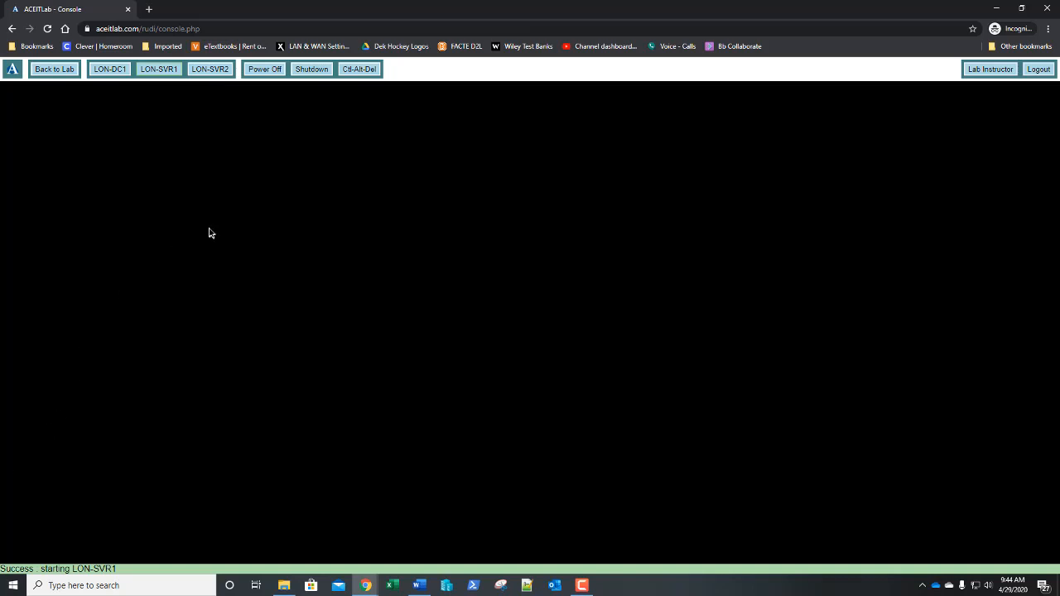
left_click(363, 72)
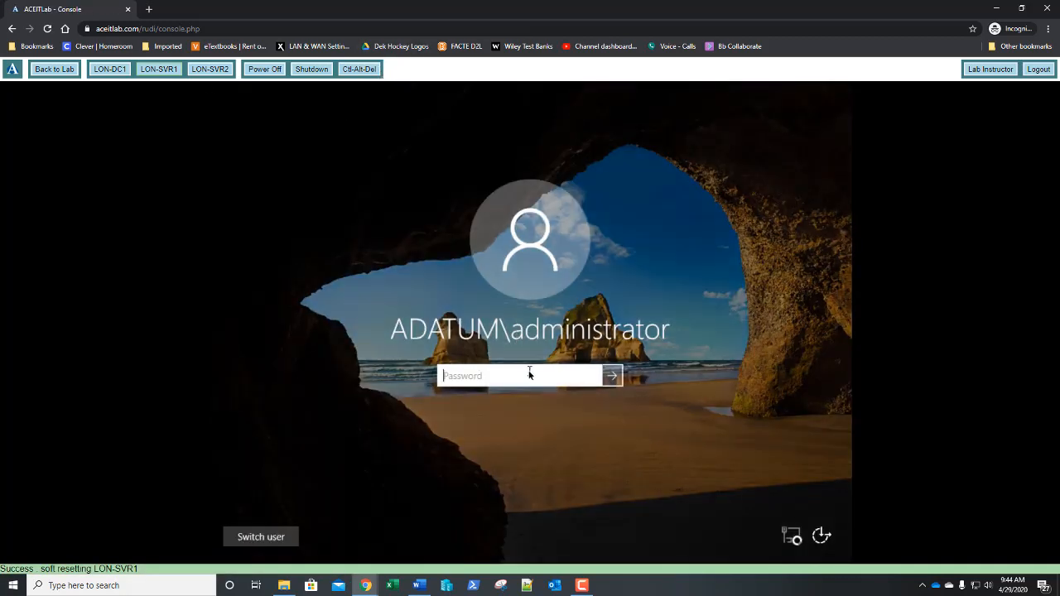
type("••••••••")
key("Return")
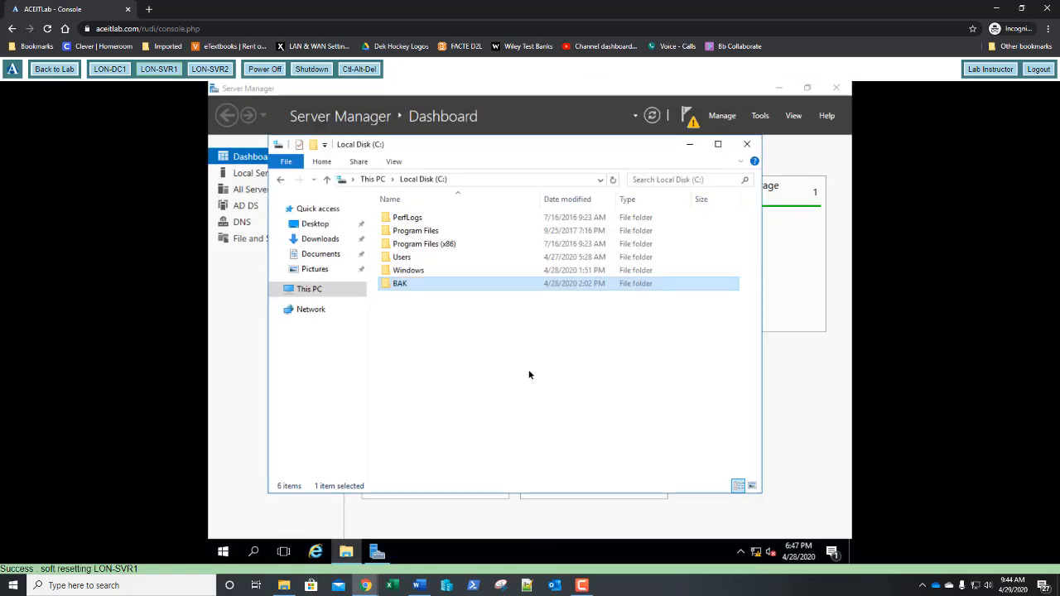
Permanently delete the WindowsImageBackup folder from C:\BAK, leaving BAK empty
double_click(411, 287)
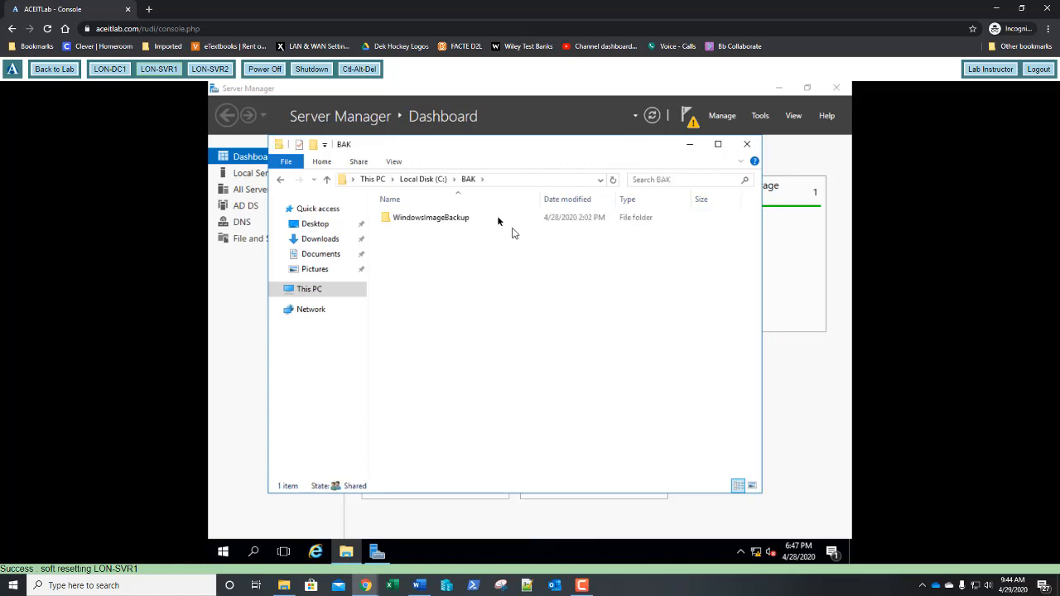
left_click(408, 220)
right_click(409, 218)
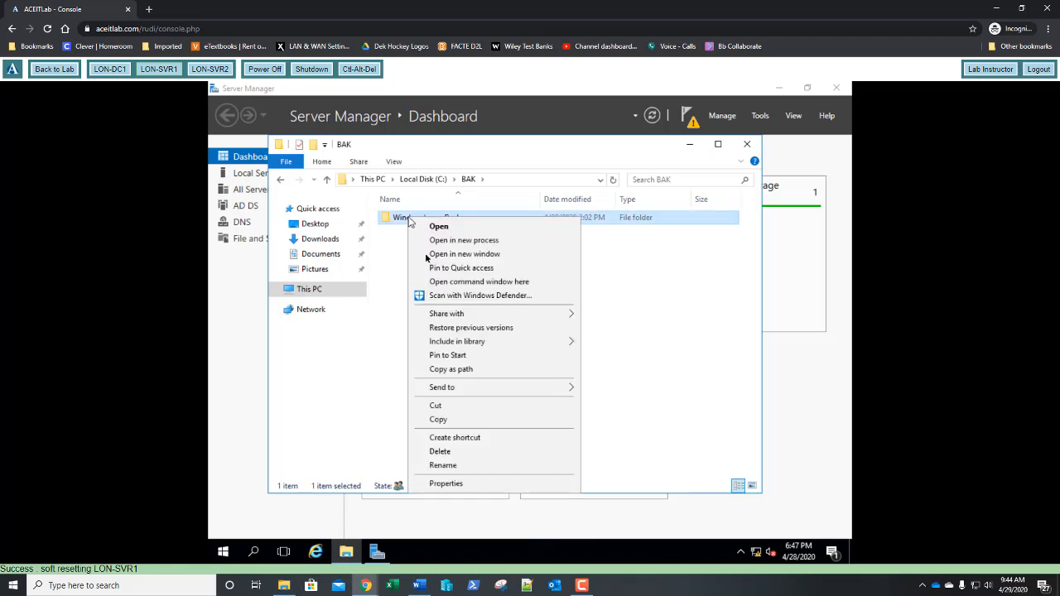
left_click(440, 452)
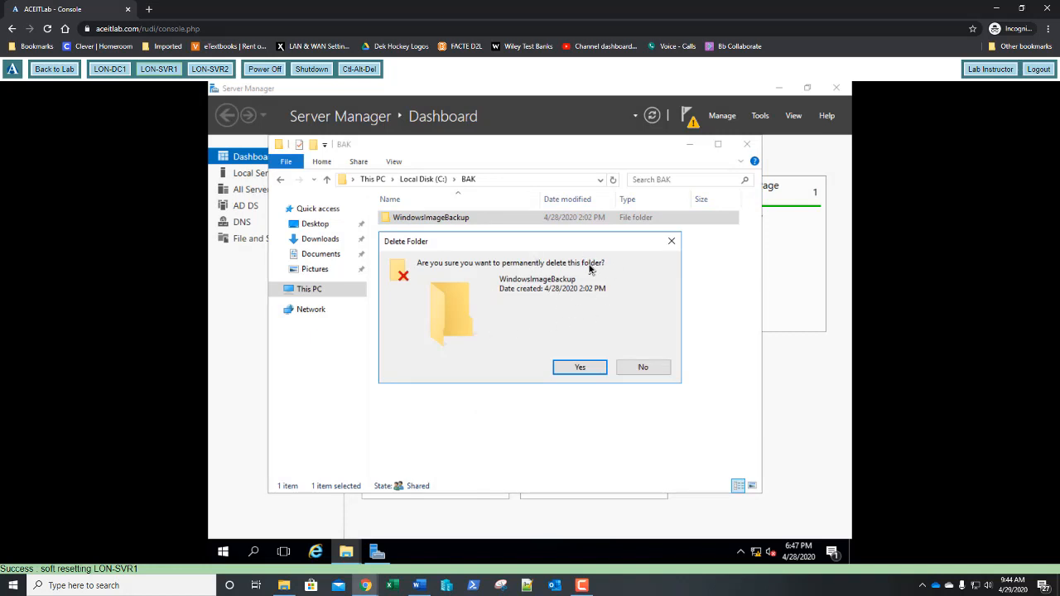
left_click(579, 369)
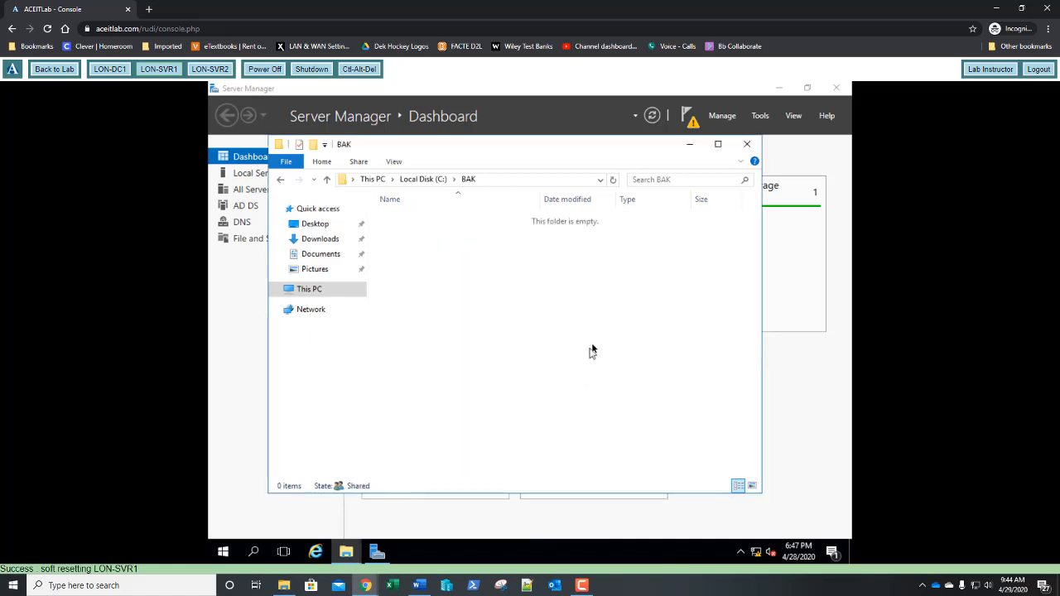
left_click(304, 297)
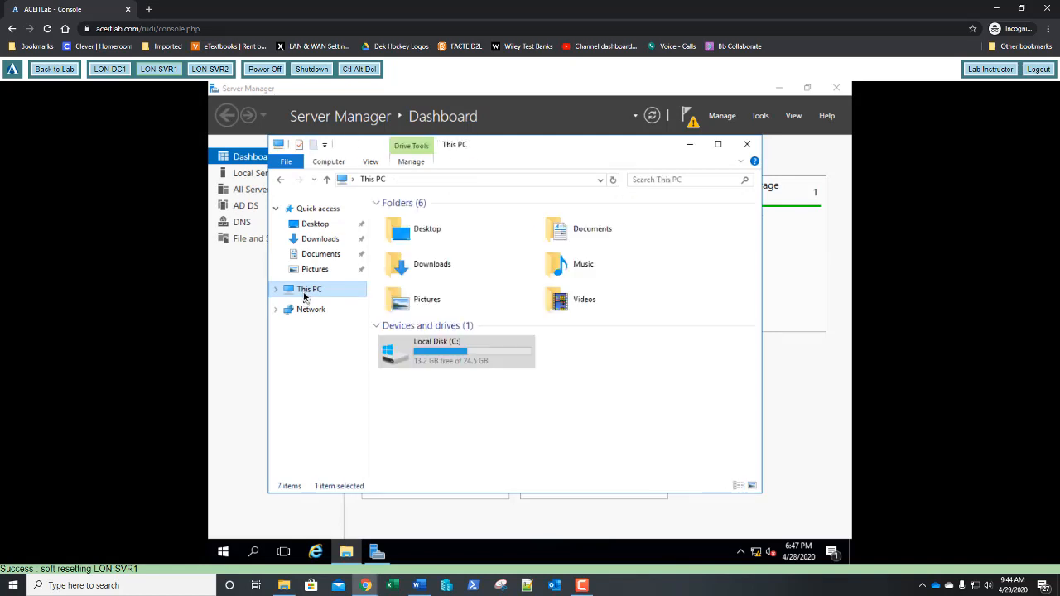
Optimize drive C: and the System Reserved drive from C: Properties > Tools, then close everything
right_click(426, 348)
left_click(489, 332)
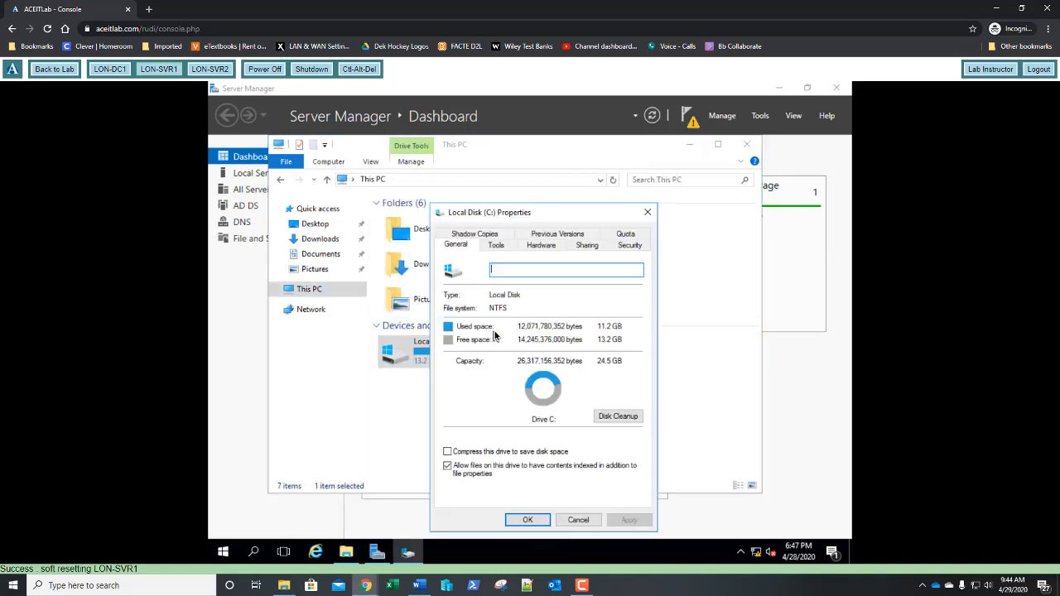
left_click(495, 247)
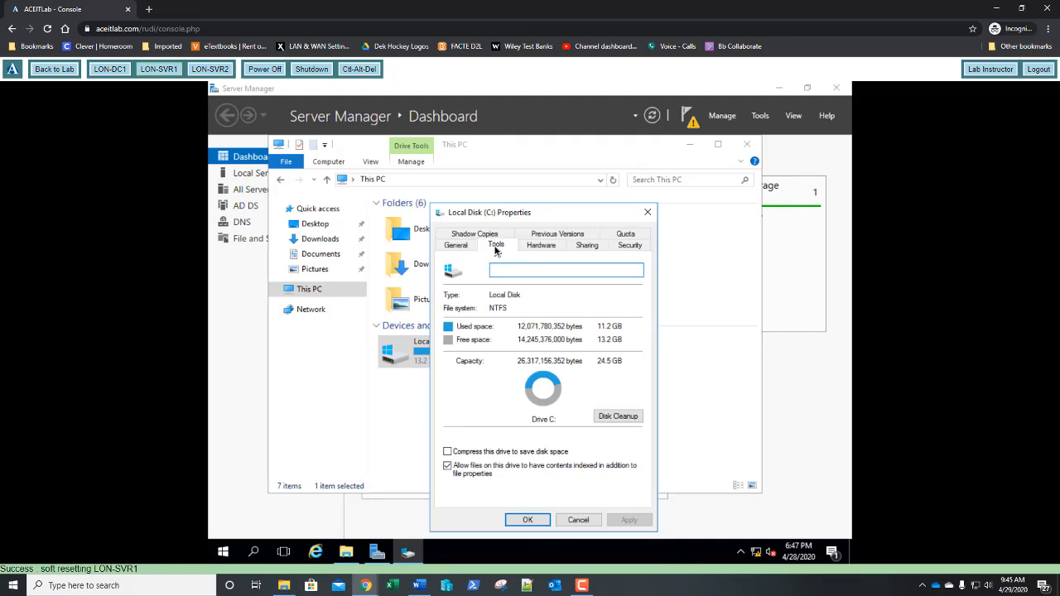
left_click(595, 366)
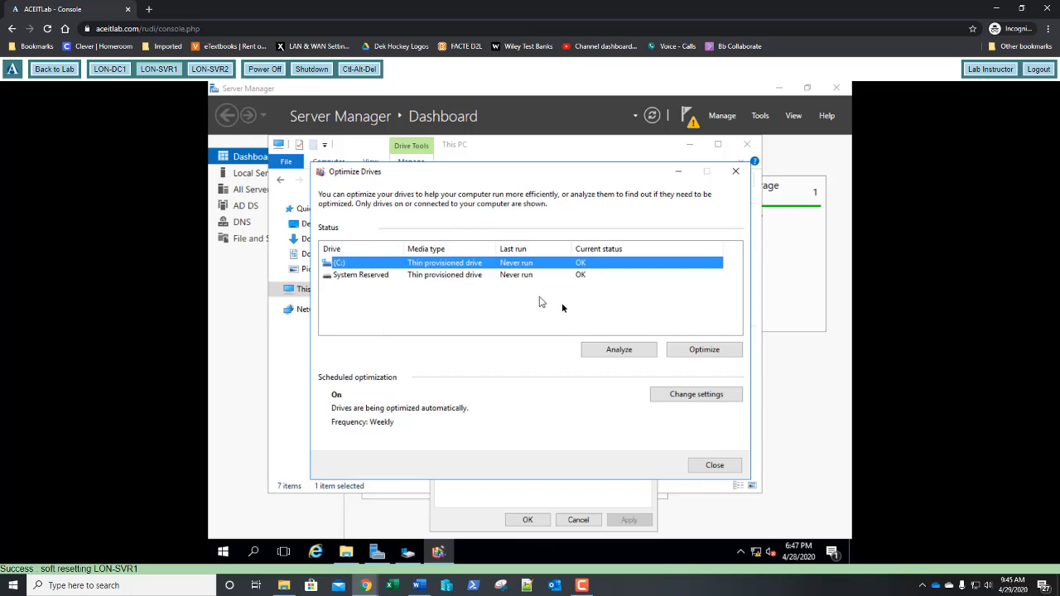
left_click(686, 350)
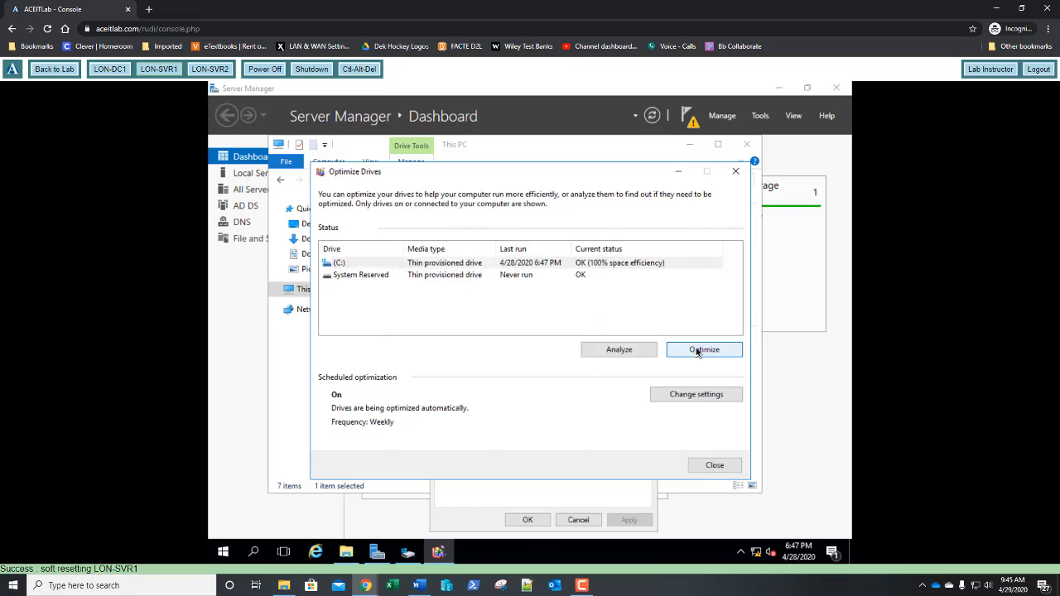
left_click(532, 276)
left_click(704, 350)
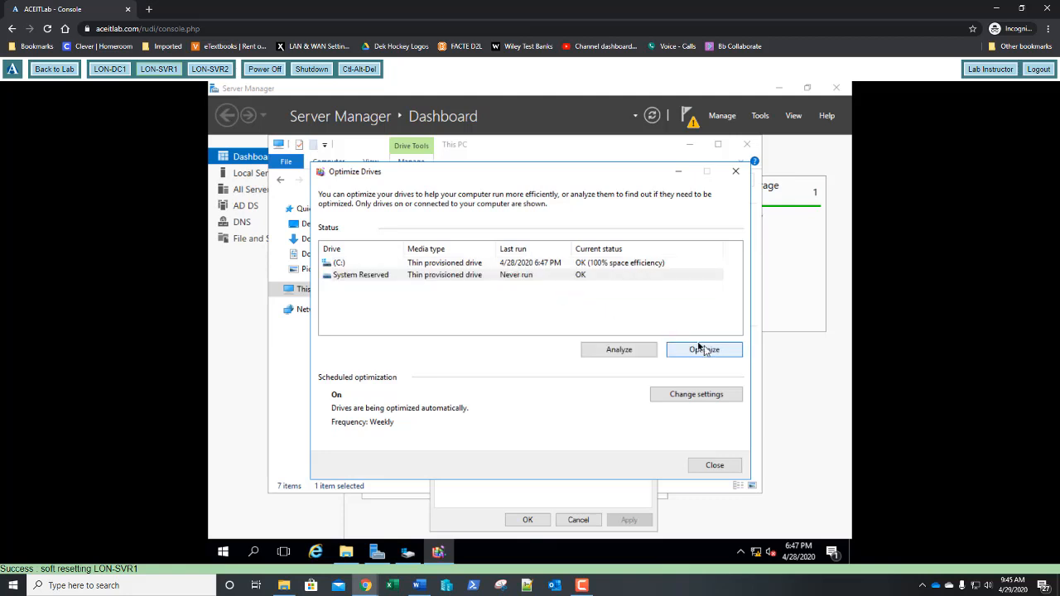
left_click(717, 465)
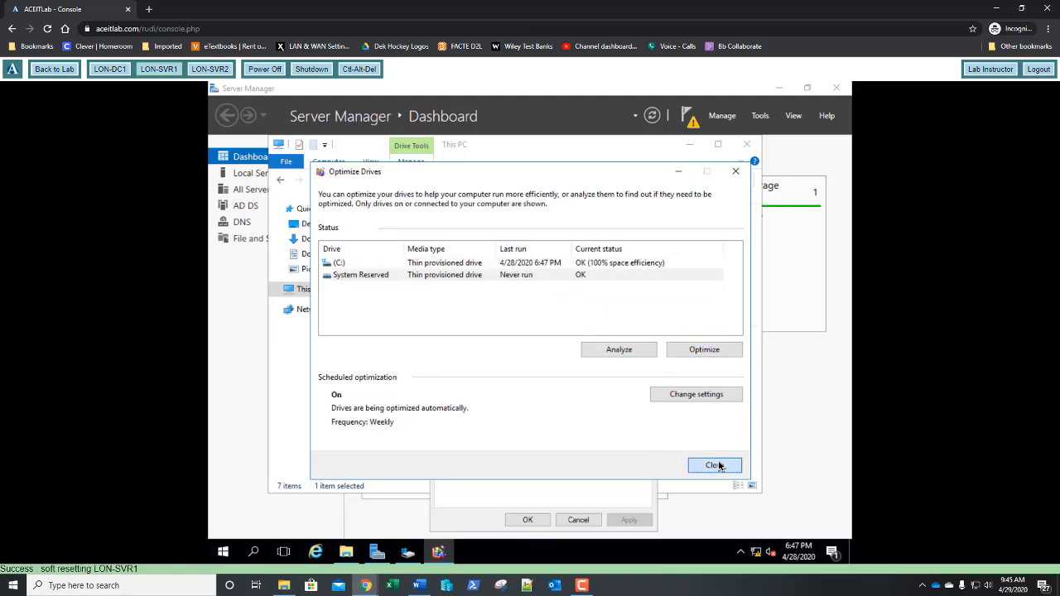
left_click(528, 520)
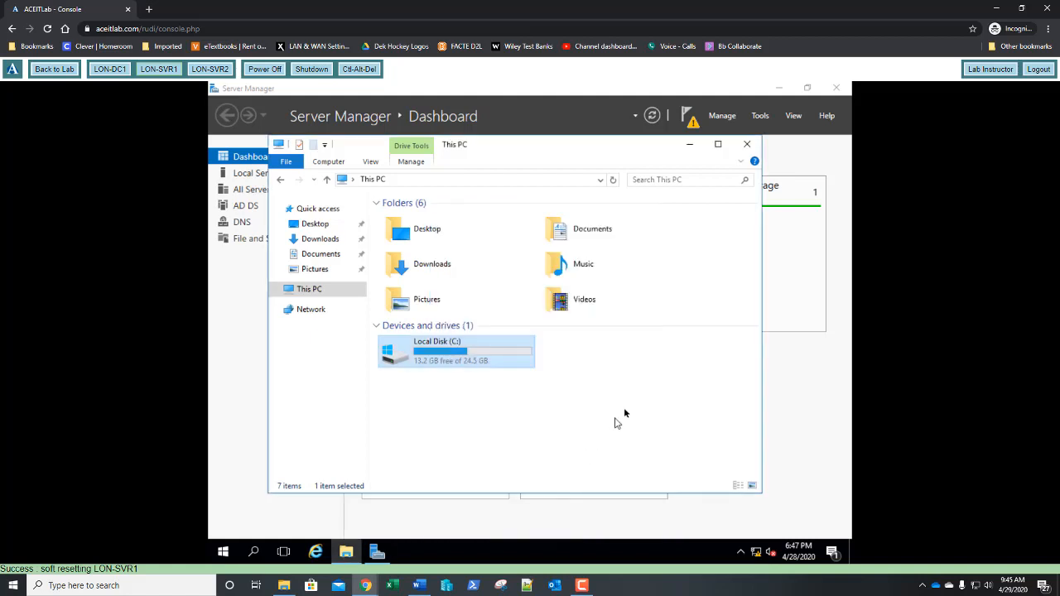
left_click(746, 147)
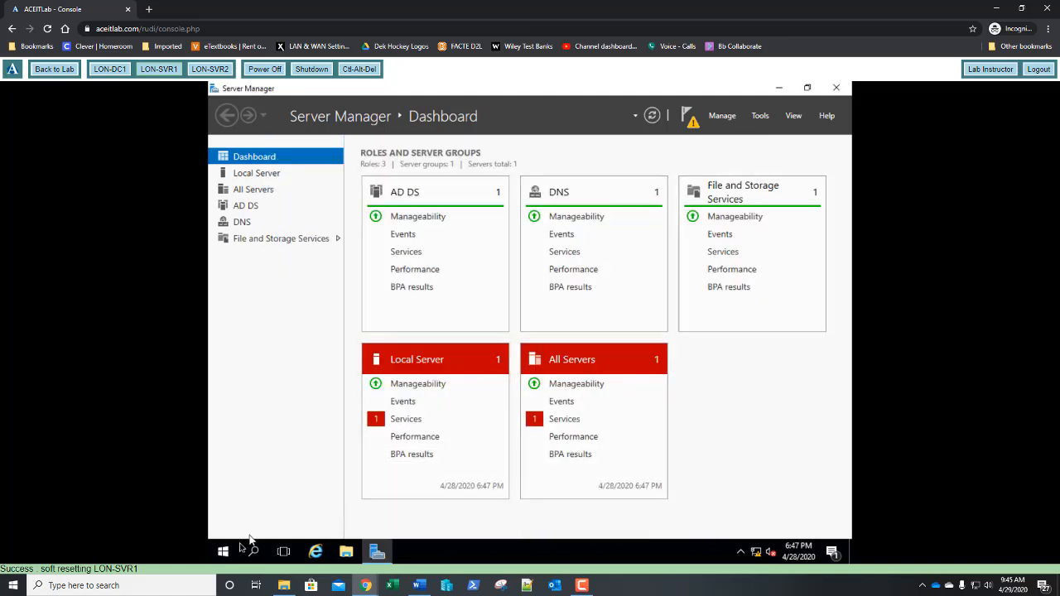
Sign out of the current server session
left_click(222, 554)
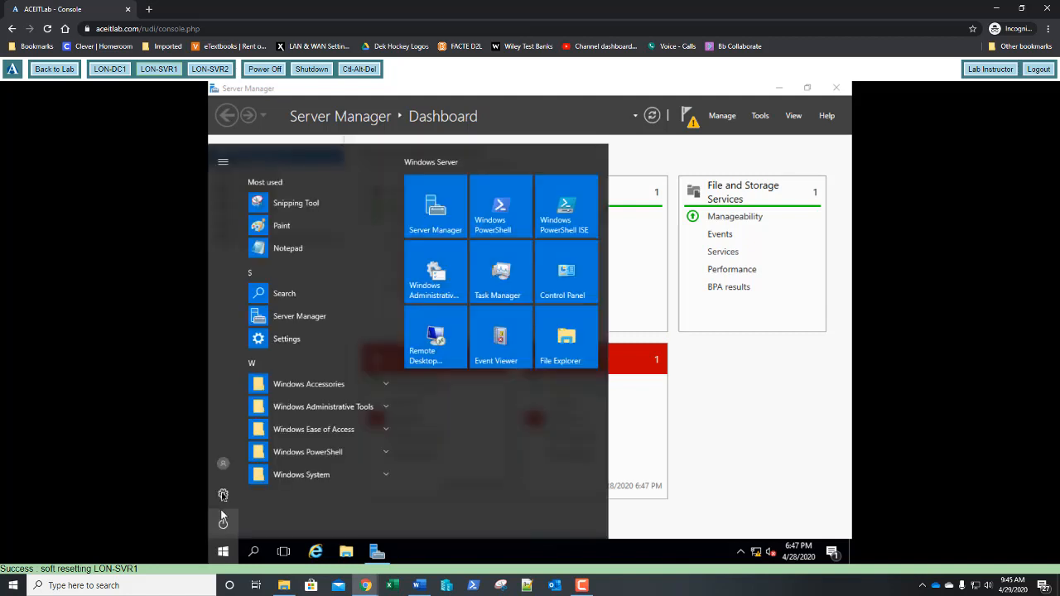
left_click(223, 461)
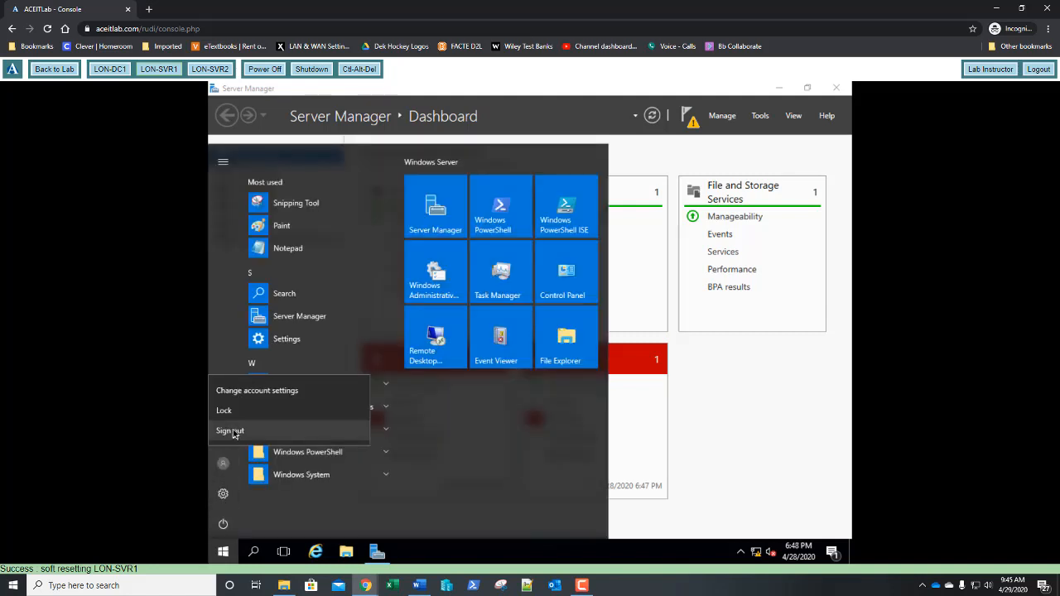
left_click(230, 431)
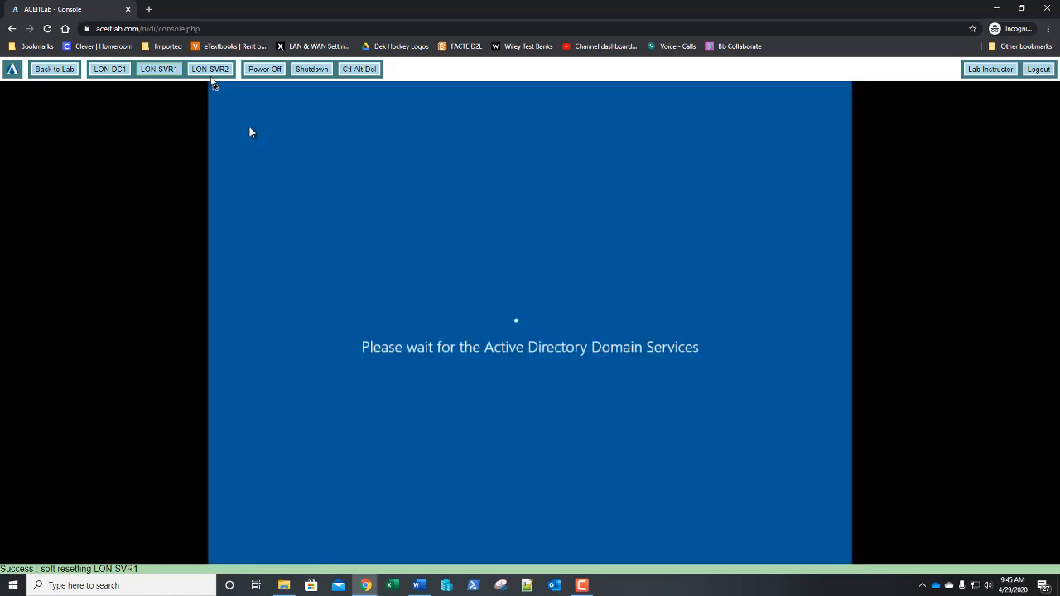
Switch to LON-SVR2 and sign in as the CHILD administrator with the password
left_click(211, 71)
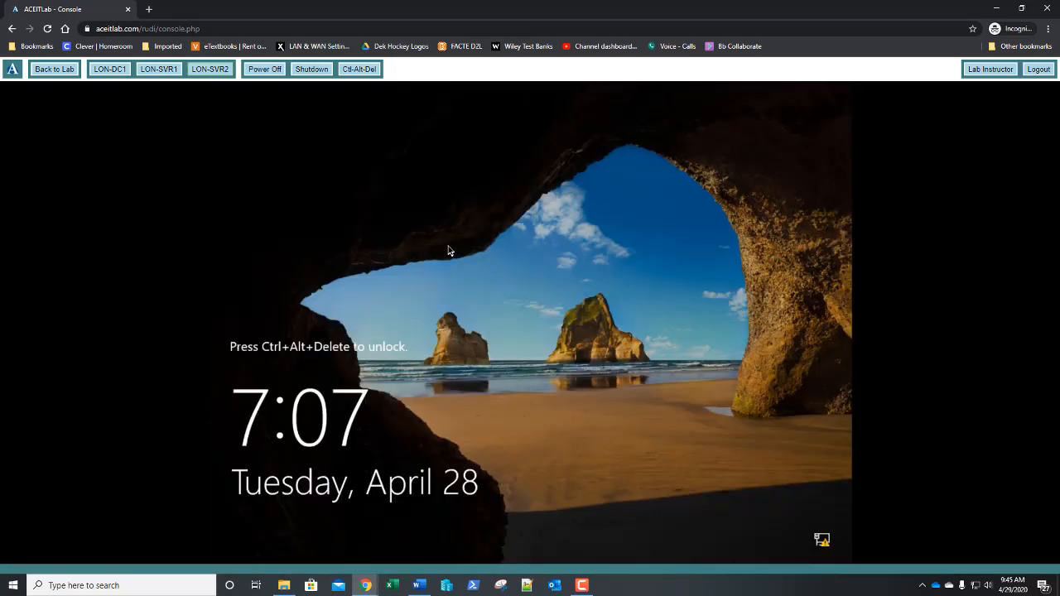
left_click(365, 73)
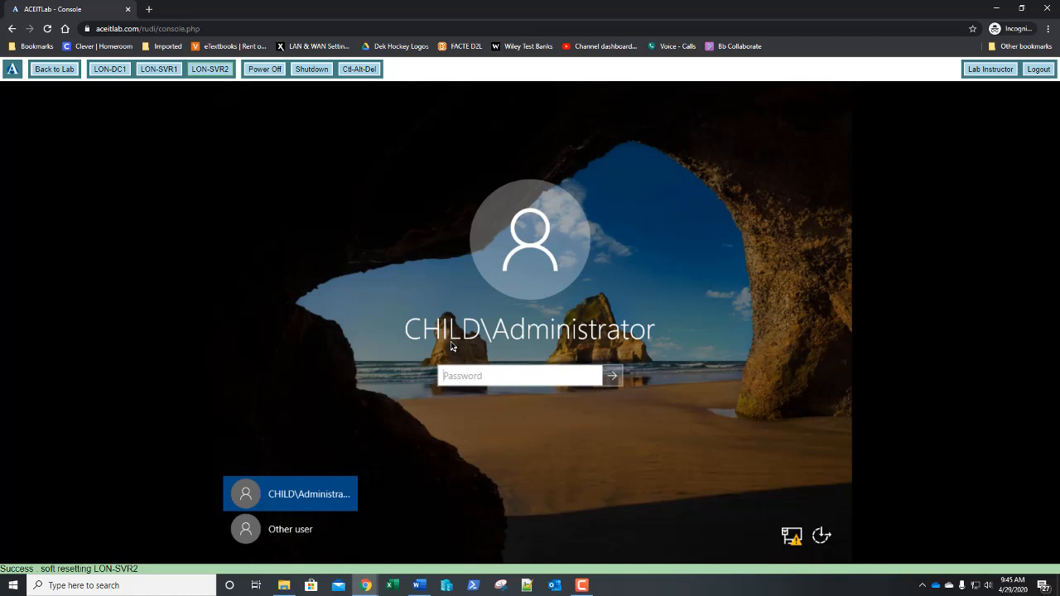
type("Pa$$w0rd")
key("Return")
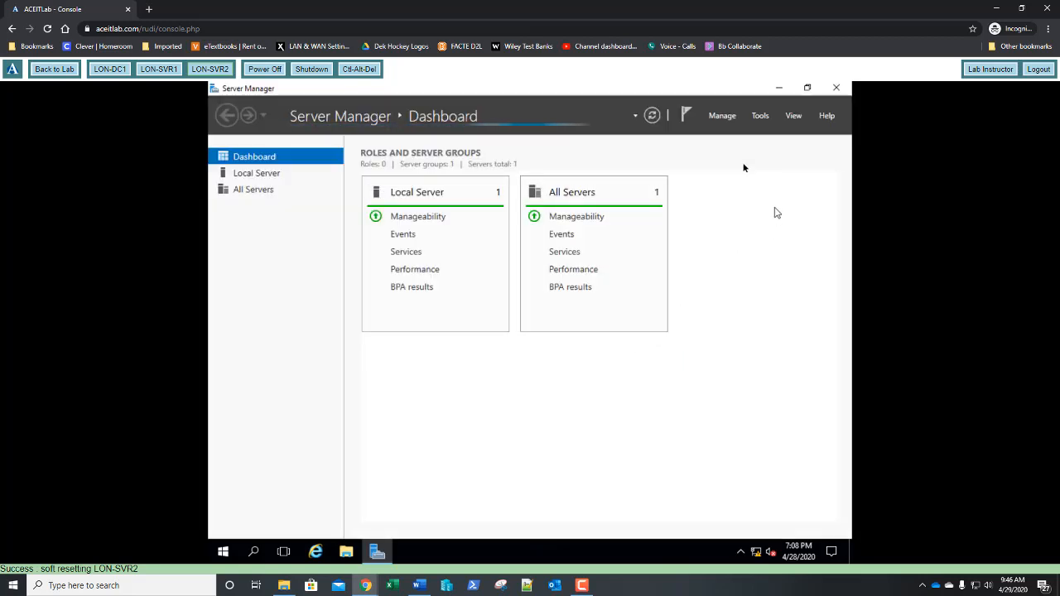
In Active Directory Users and Computers, view child.adatum.com's Domain Controllers, confirming LON-SVR2 as GC
left_click(760, 116)
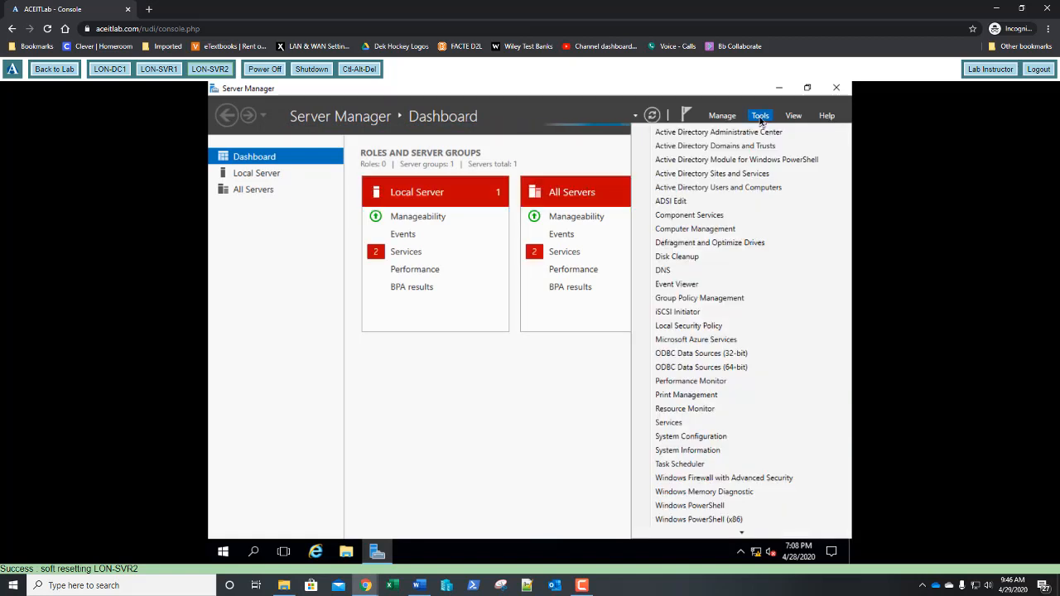
left_click(749, 188)
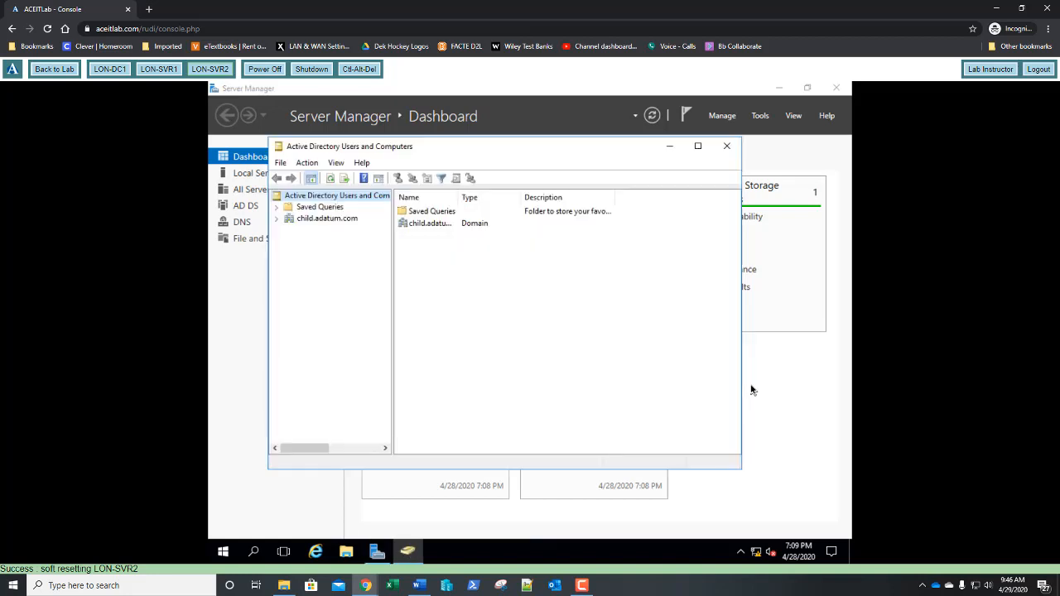
left_click_drag(506, 153, 476, 130)
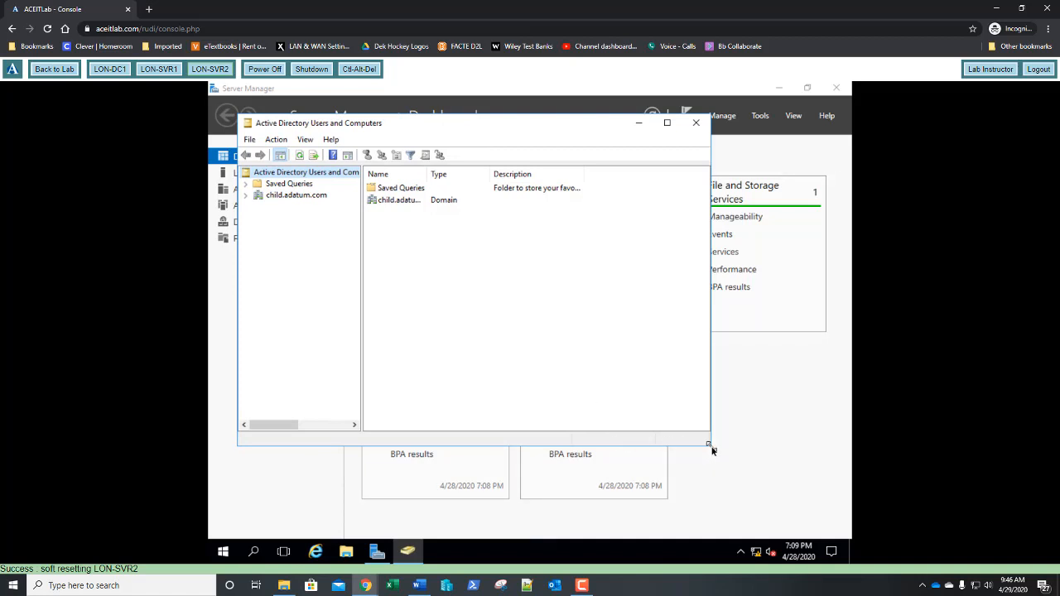
left_click_drag(709, 445, 815, 520)
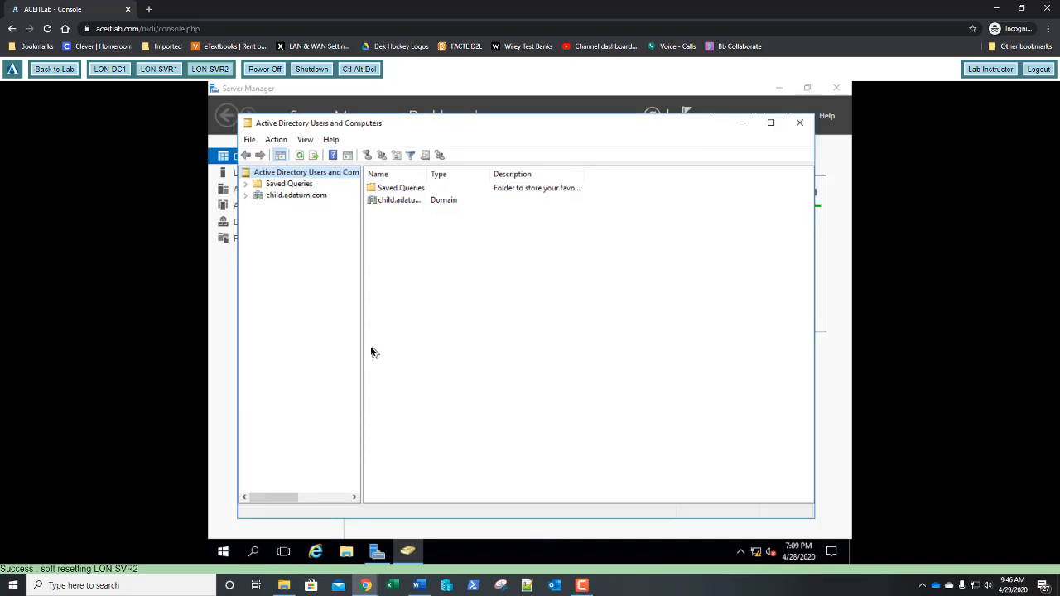
left_click_drag(361, 338, 393, 343)
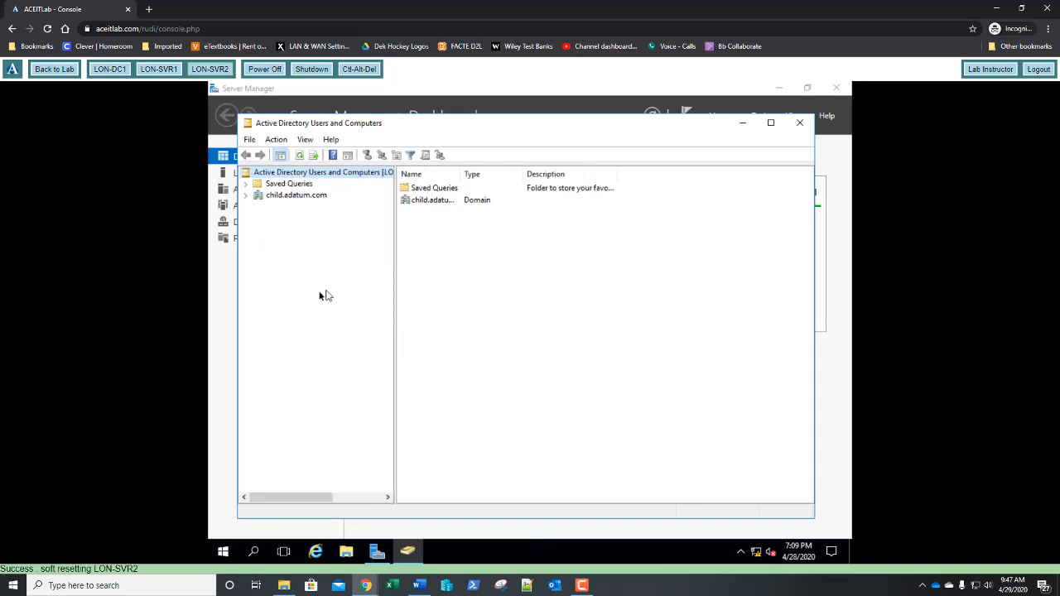
left_click(247, 196)
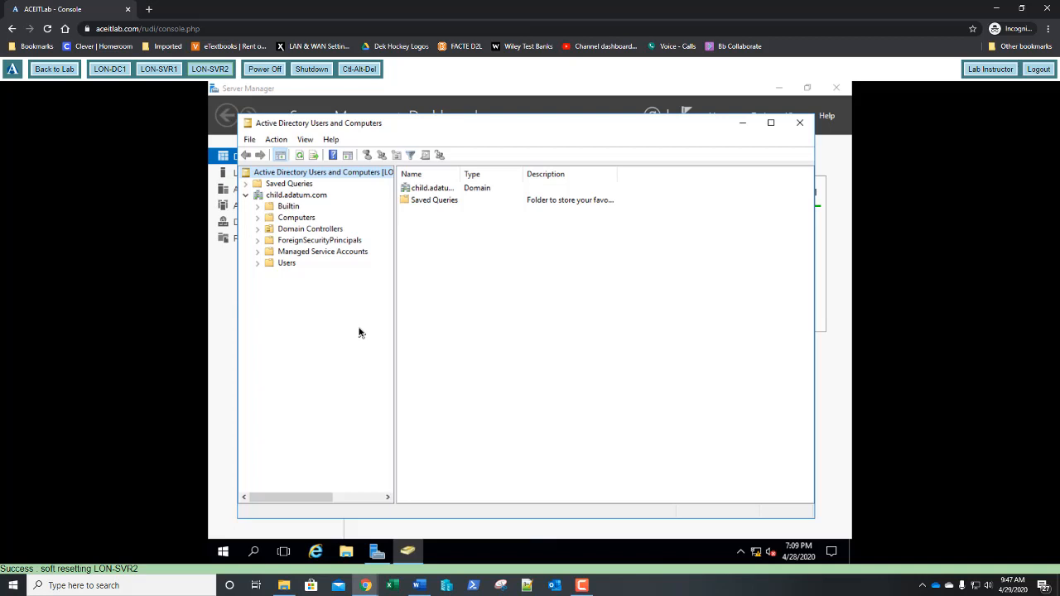
left_click(302, 233)
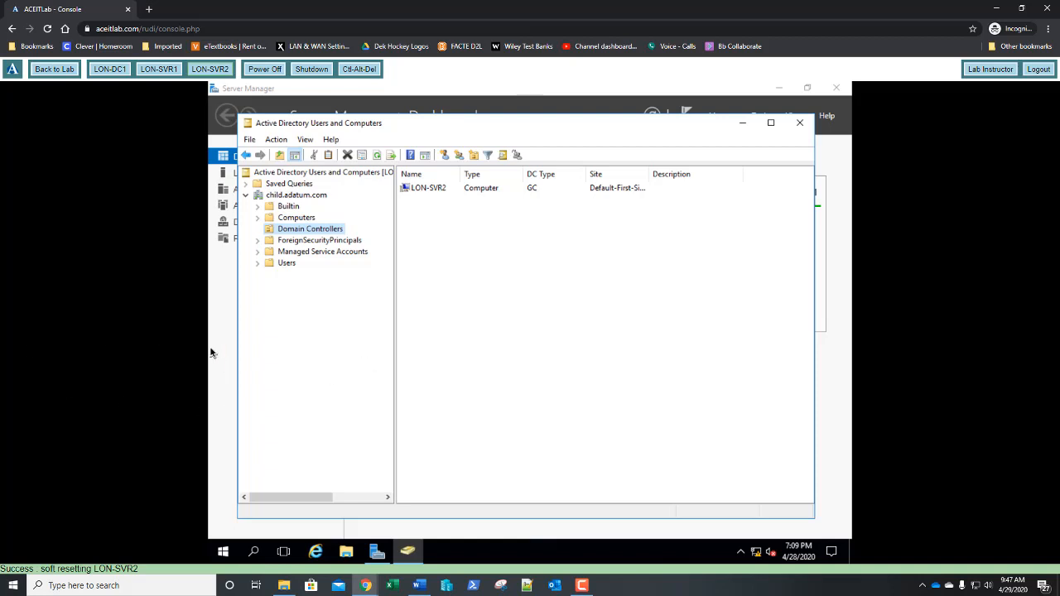
left_click(799, 124)
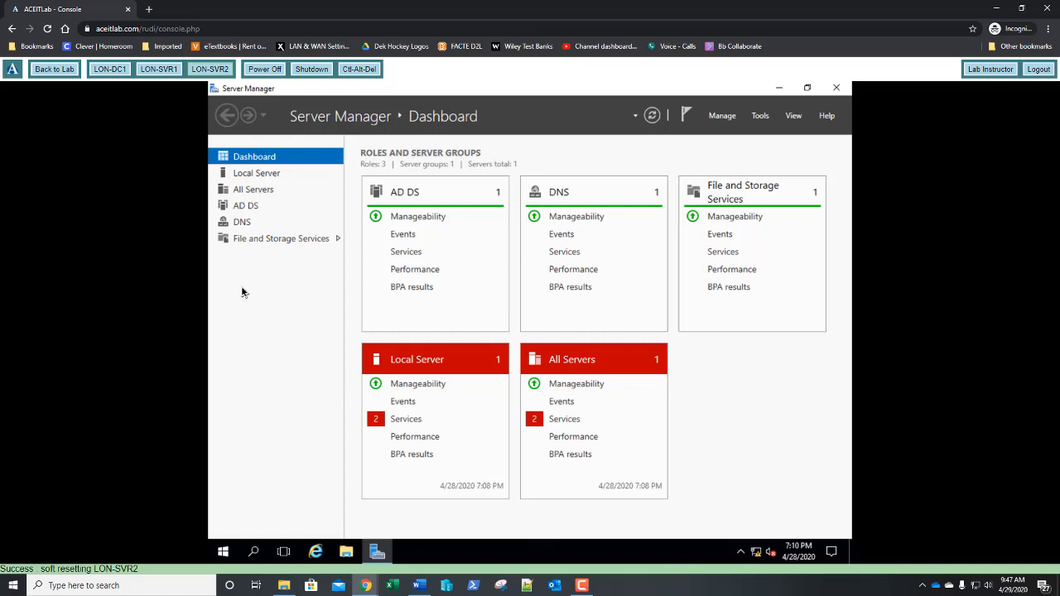
Sign out of the CHILD administrator session
left_click(223, 554)
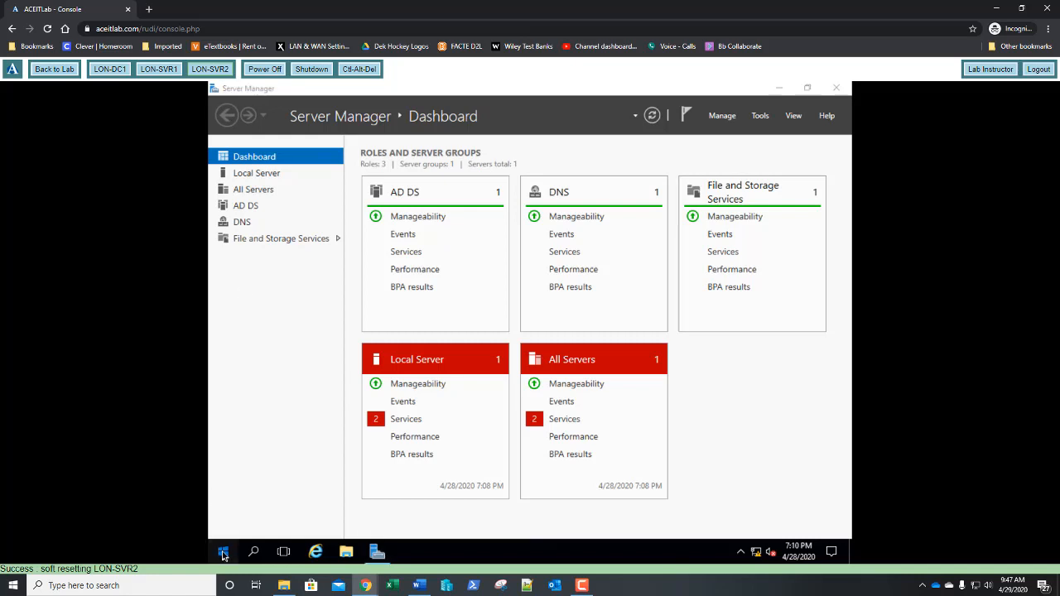
left_click(224, 468)
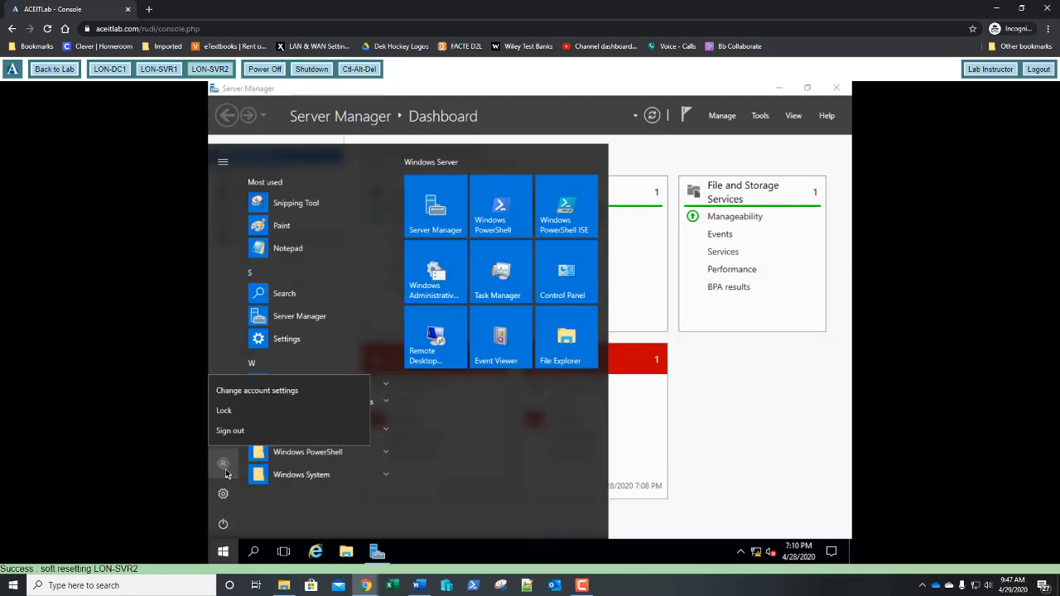
left_click(224, 432)
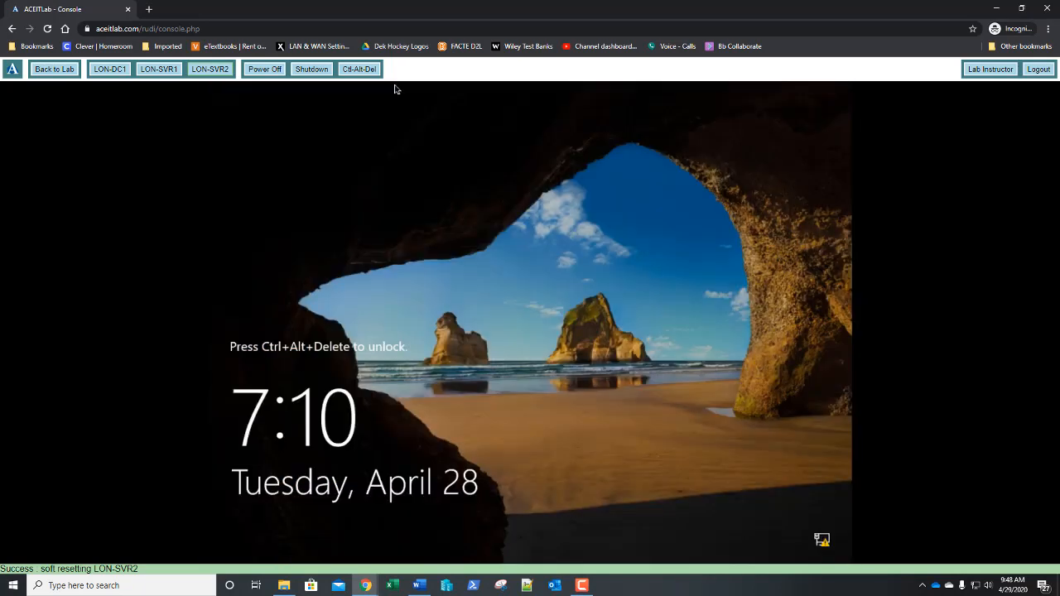
Sign in as a different user, adatum\administrator, with the password
left_click(371, 73)
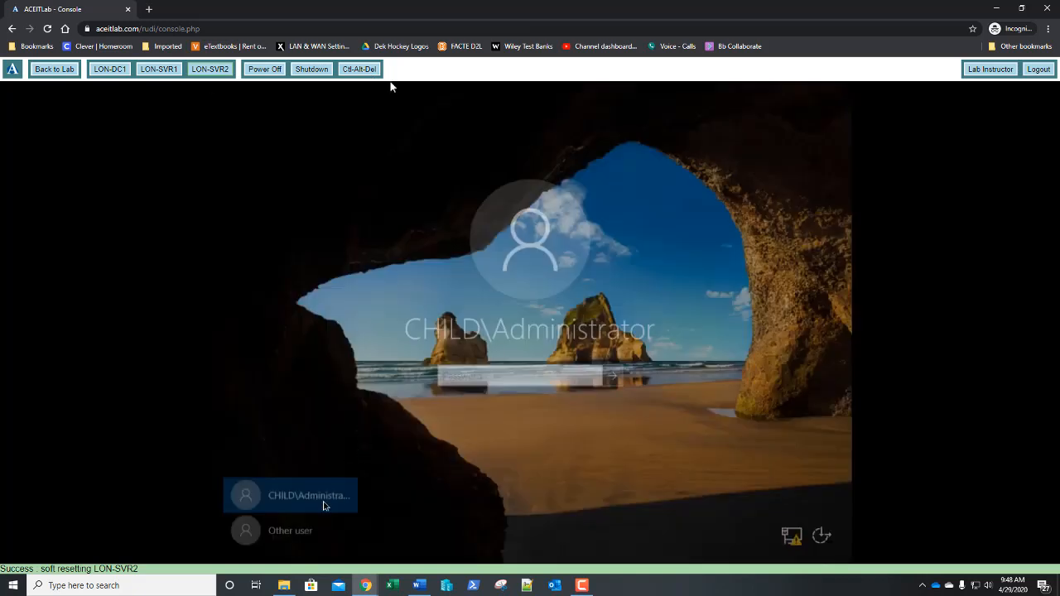
left_click(291, 532)
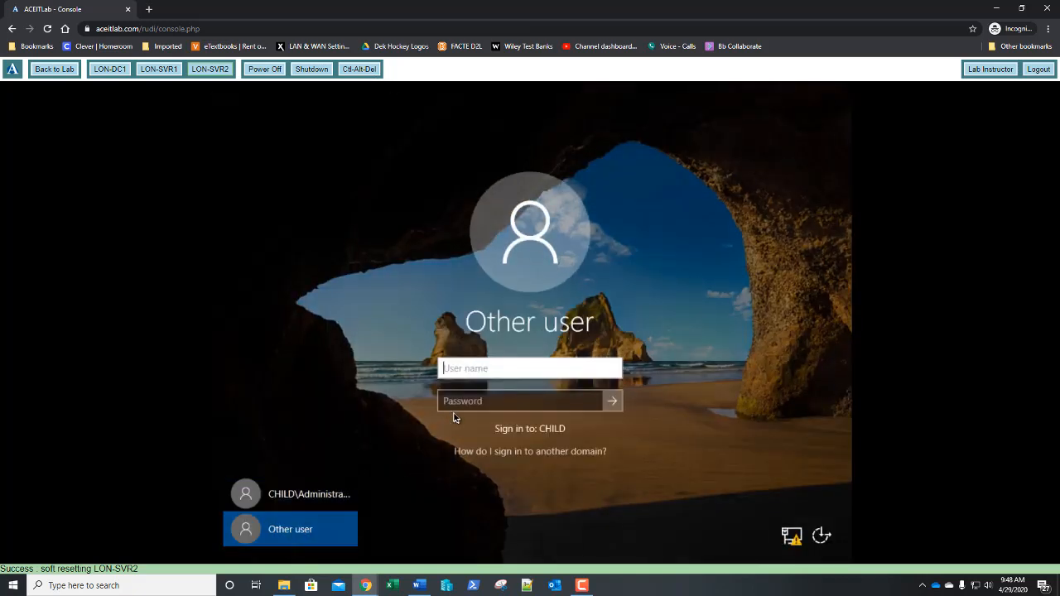
type("adatum\\ad")
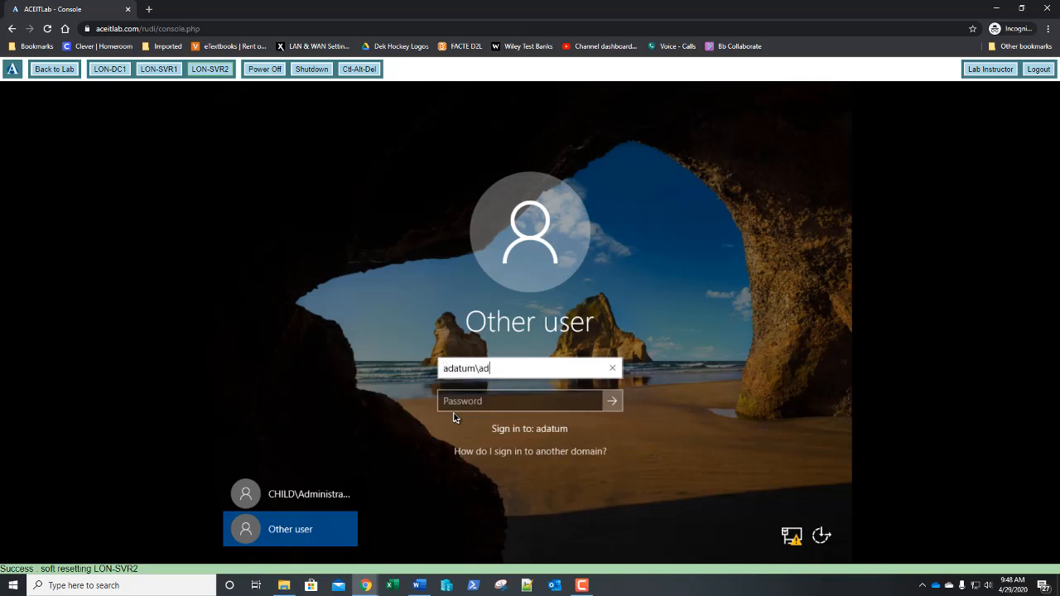
type("ministrator")
key("Tab")
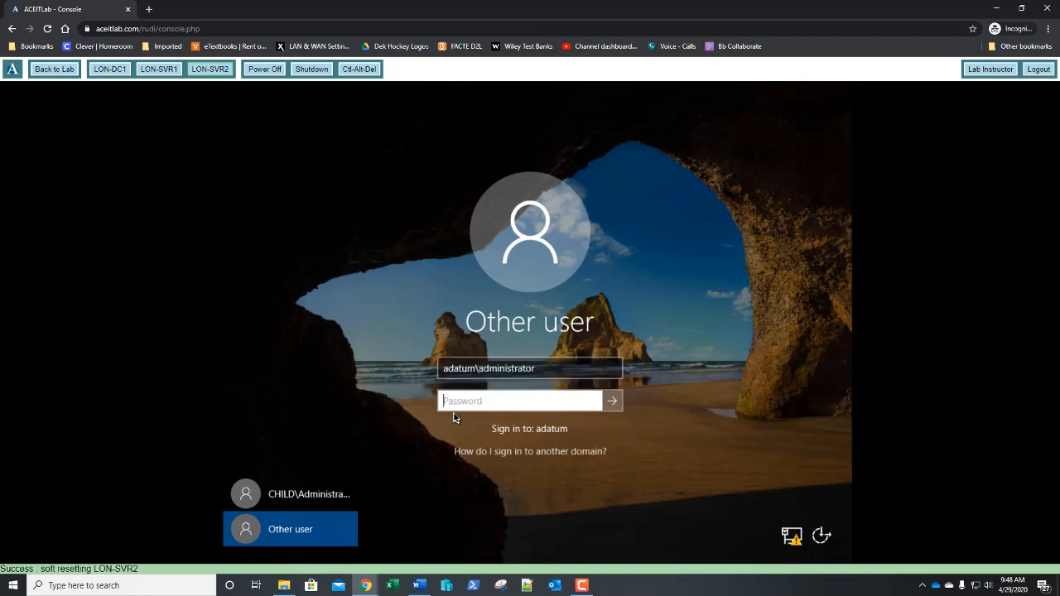
type("Pa$$w0rd")
key("Return")
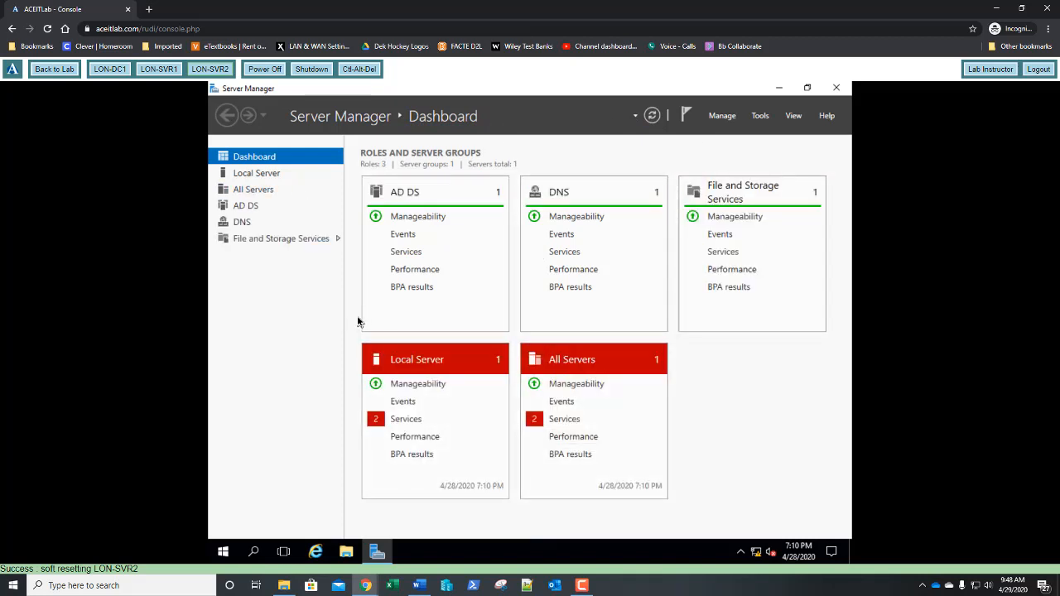
In Remove Roles and Features, deselect Active Directory Domain Services and confirm removing its tools
left_click(721, 116)
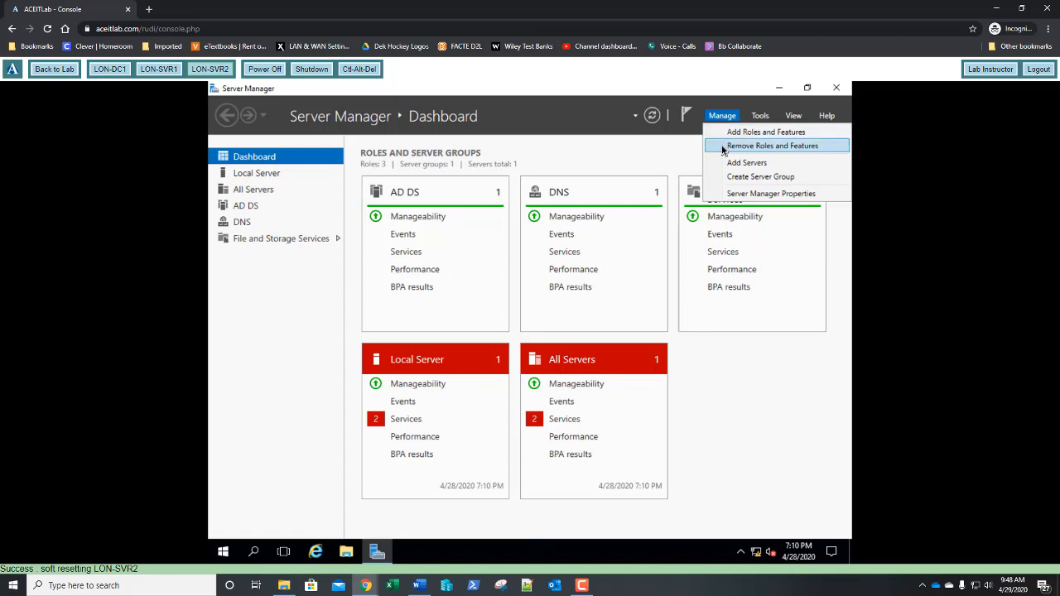
left_click(723, 147)
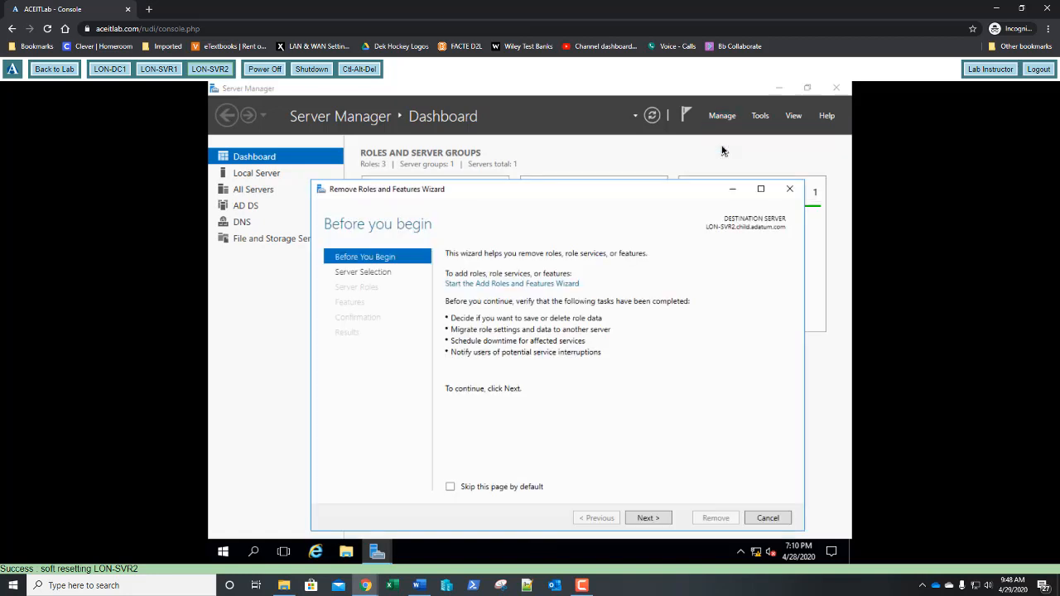
left_click_drag(627, 194, 608, 159)
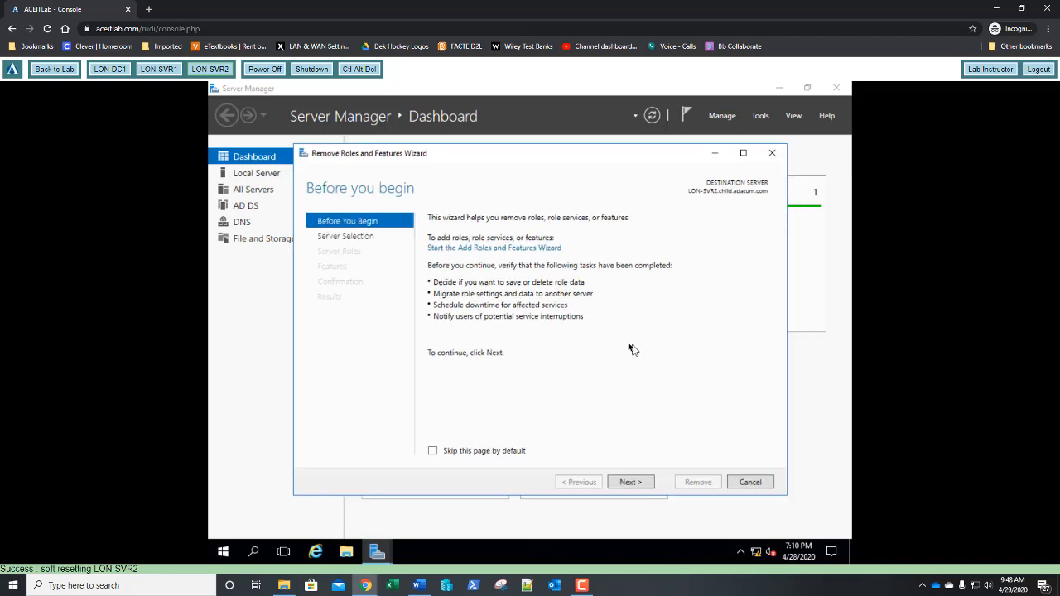
left_click(631, 482)
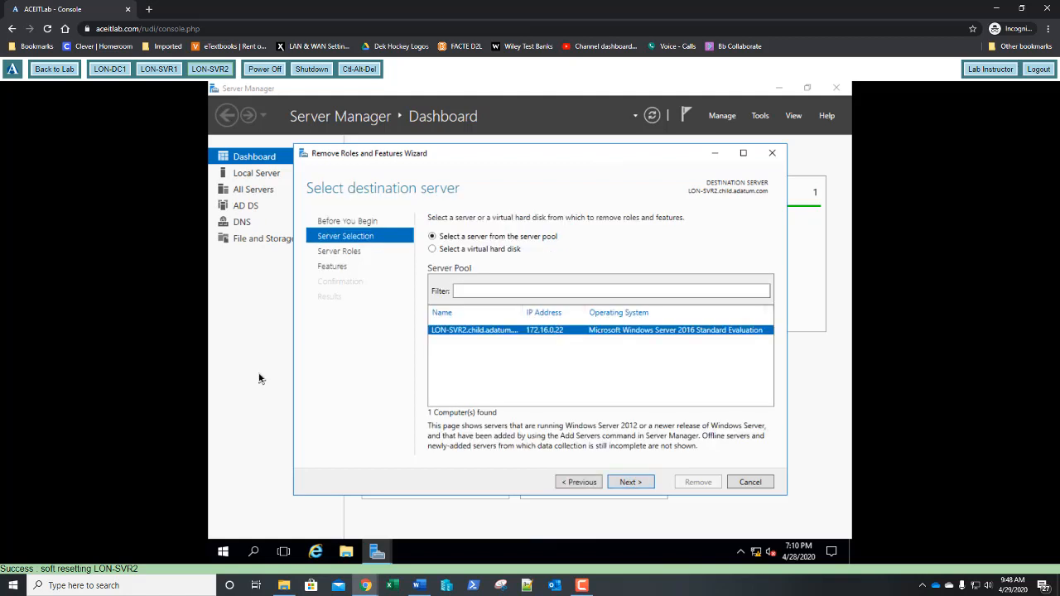
left_click(625, 485)
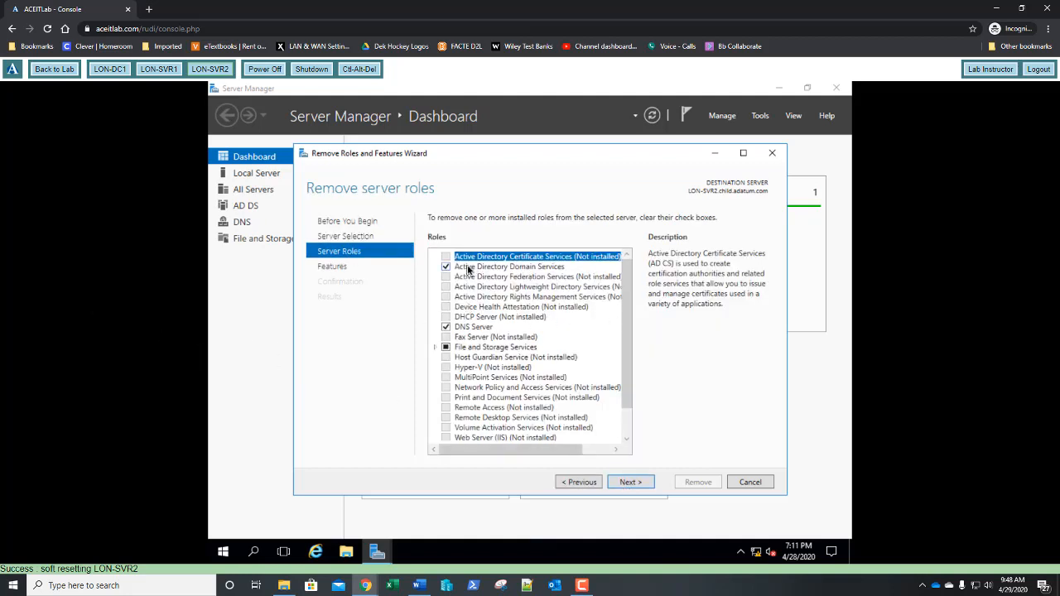
left_click(446, 269)
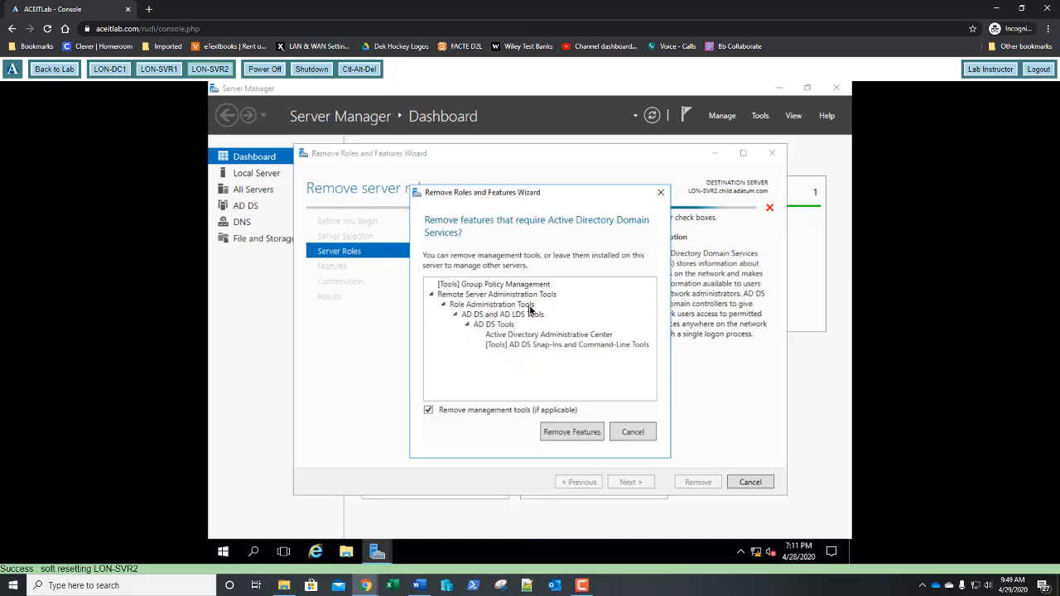
left_click(564, 432)
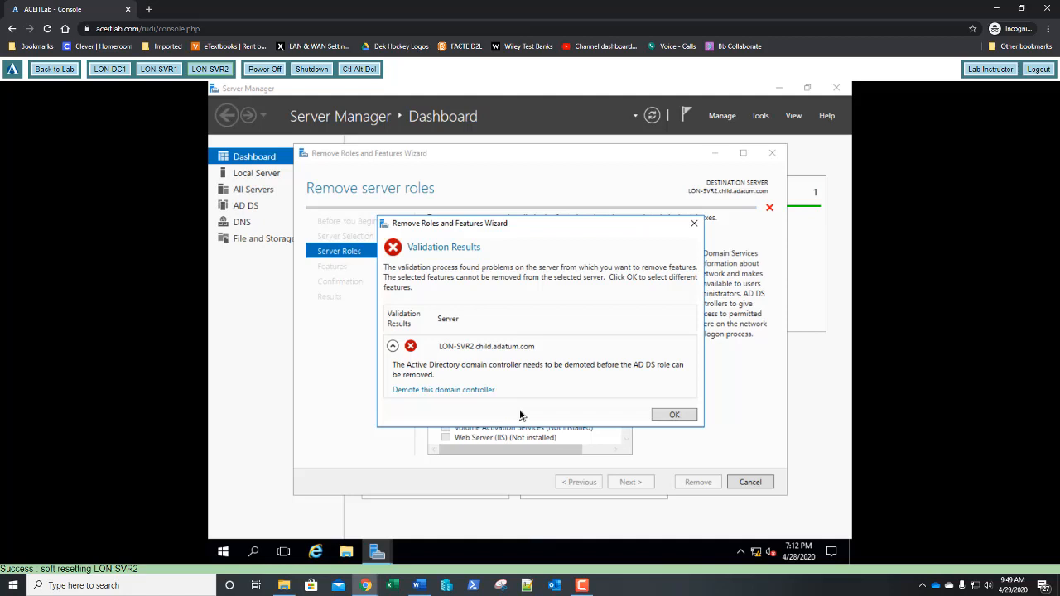
Start demoting LON-SVR2 as the domain's last domain controller and confirm proceeding with removal
left_click(451, 392)
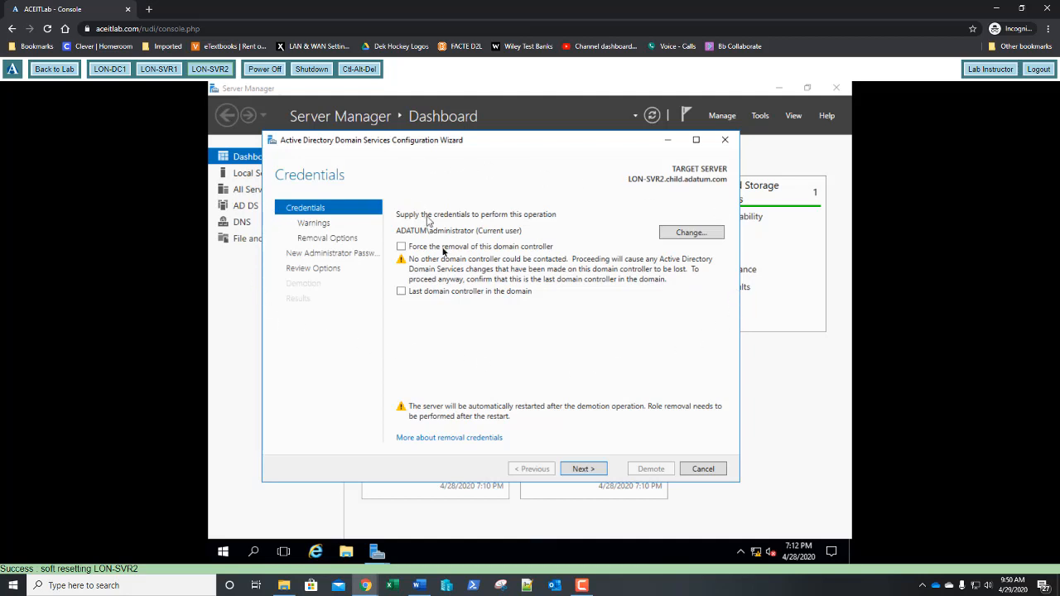
left_click(401, 292)
left_click(580, 468)
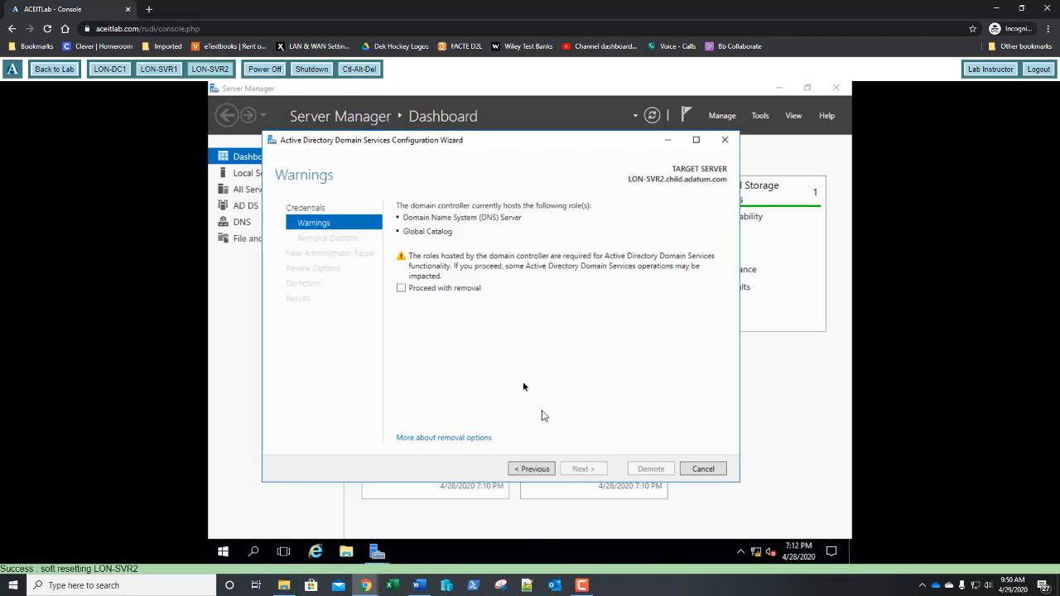
left_click(401, 288)
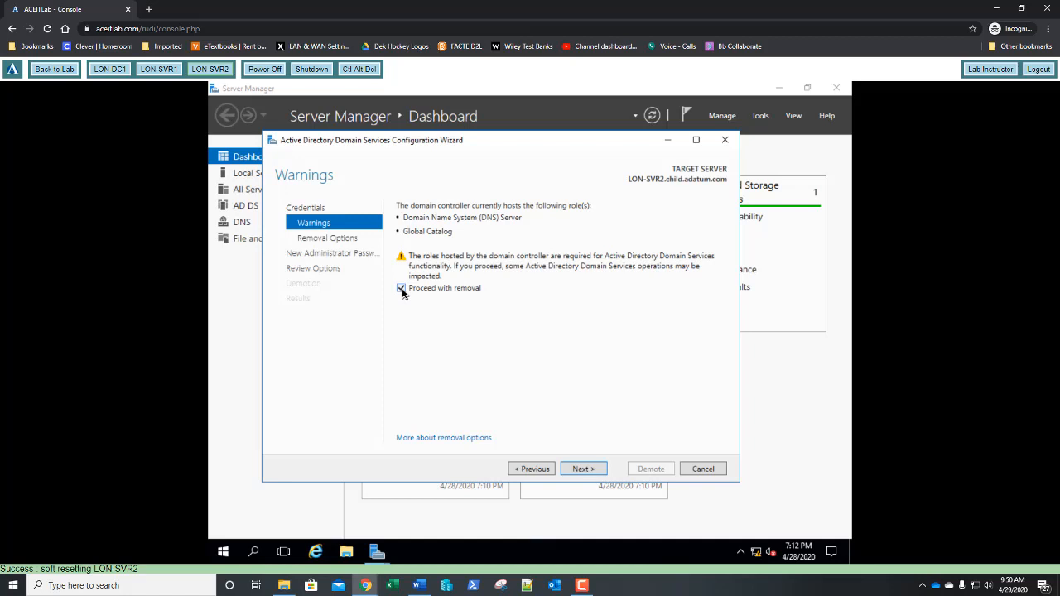
left_click(578, 469)
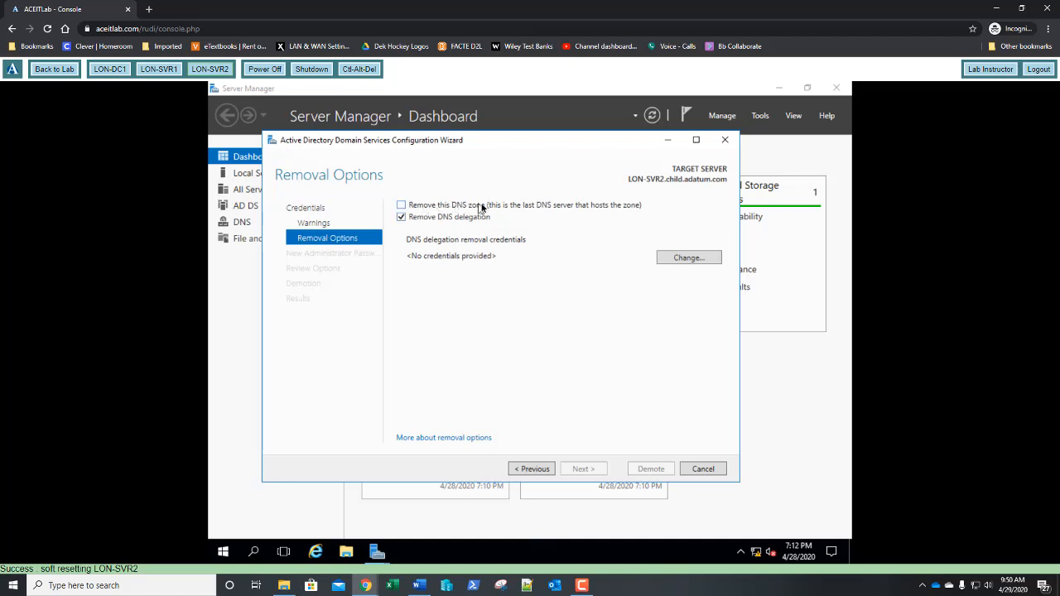
Remove the DNS zone and supply adatum\administrator credentials with its password for delegation removal
left_click(401, 205)
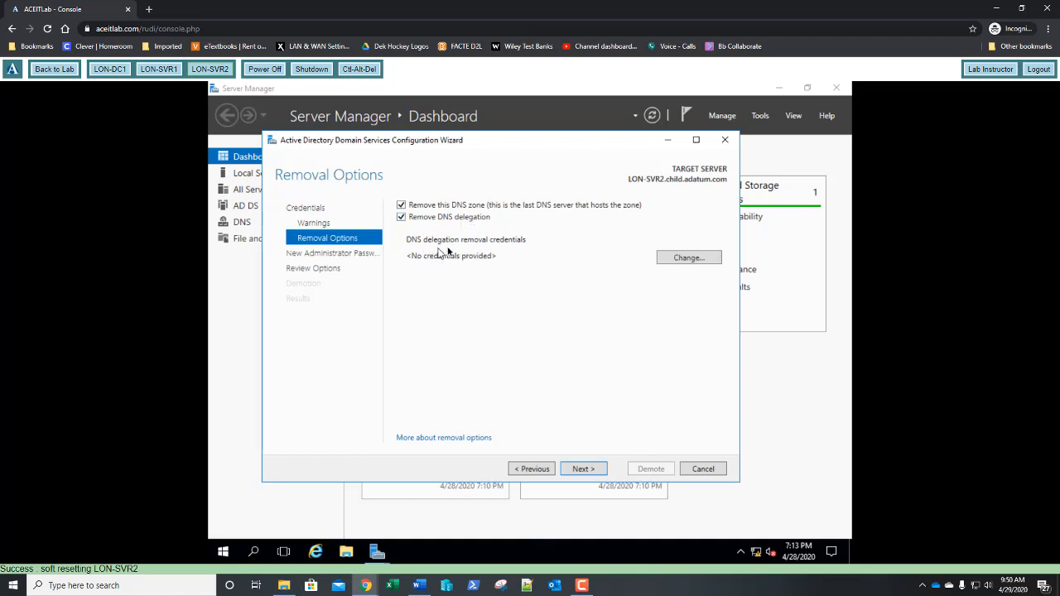
left_click(687, 259)
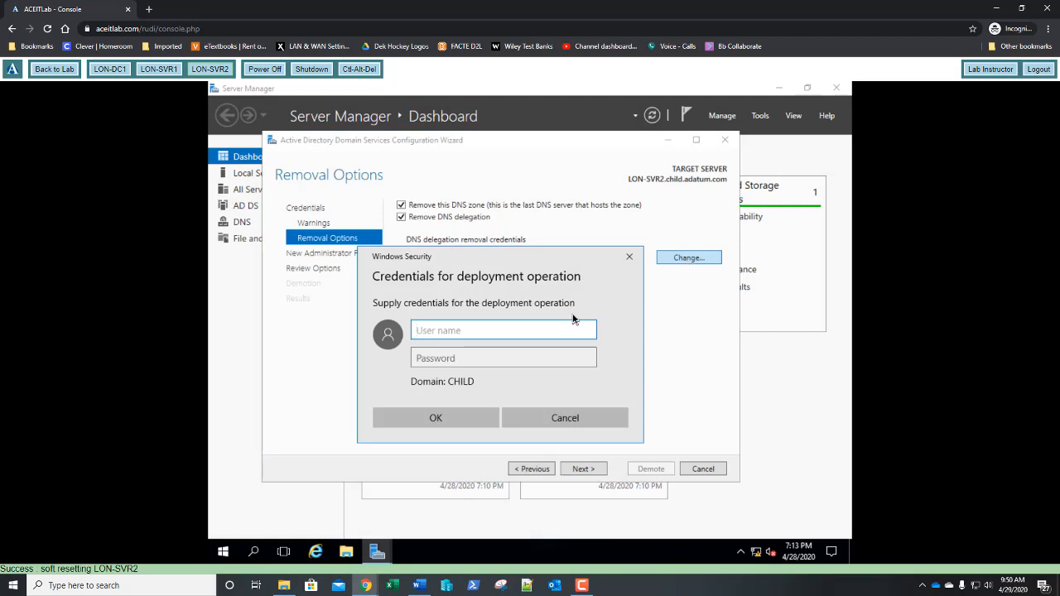
type("adatum\\ad")
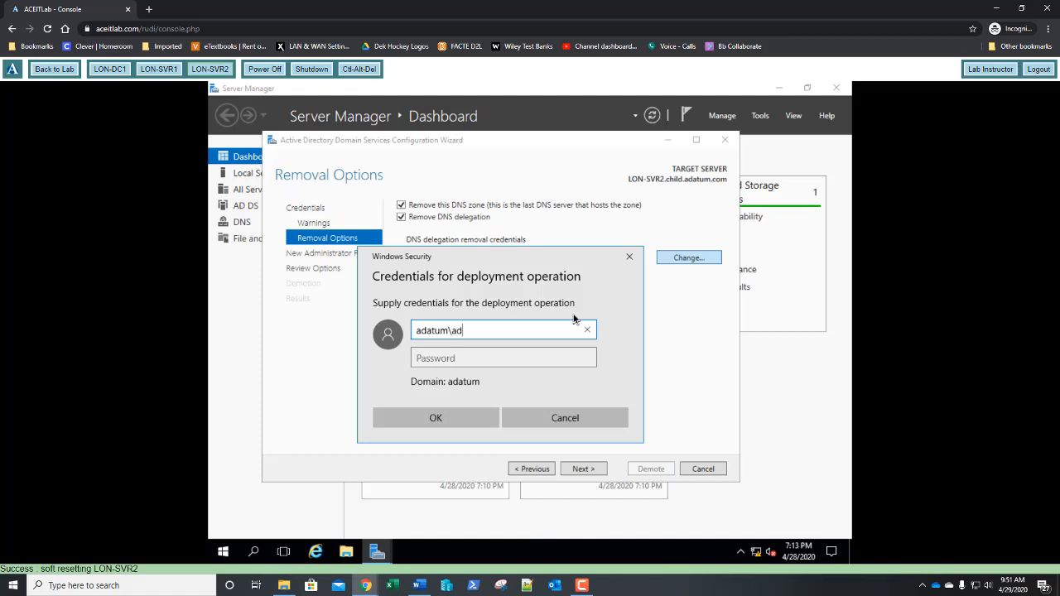
type("ministrator")
key("Tab")
type("Pa$$w0rd")
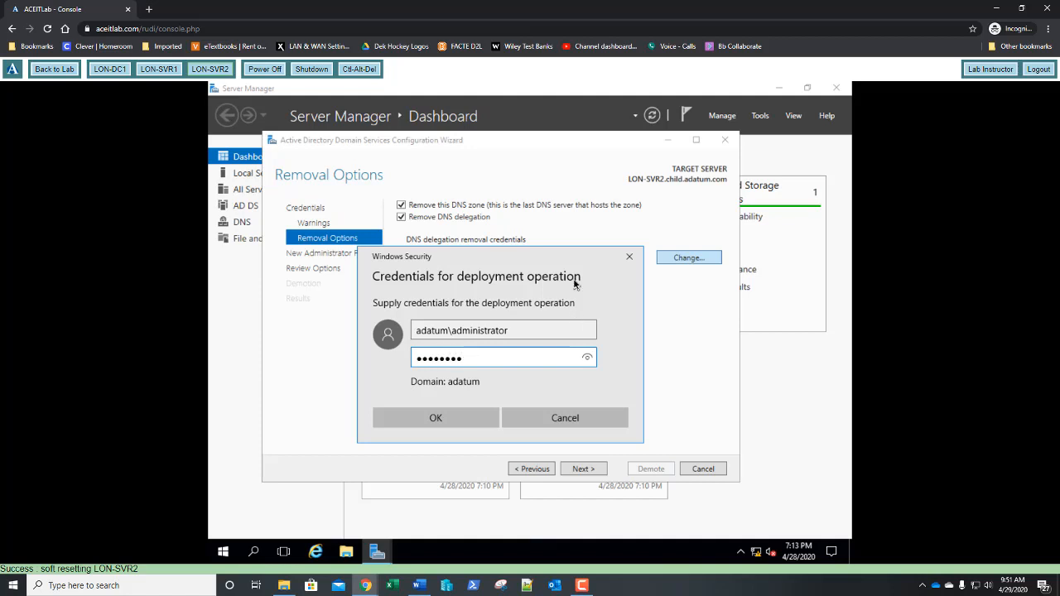
left_click(460, 418)
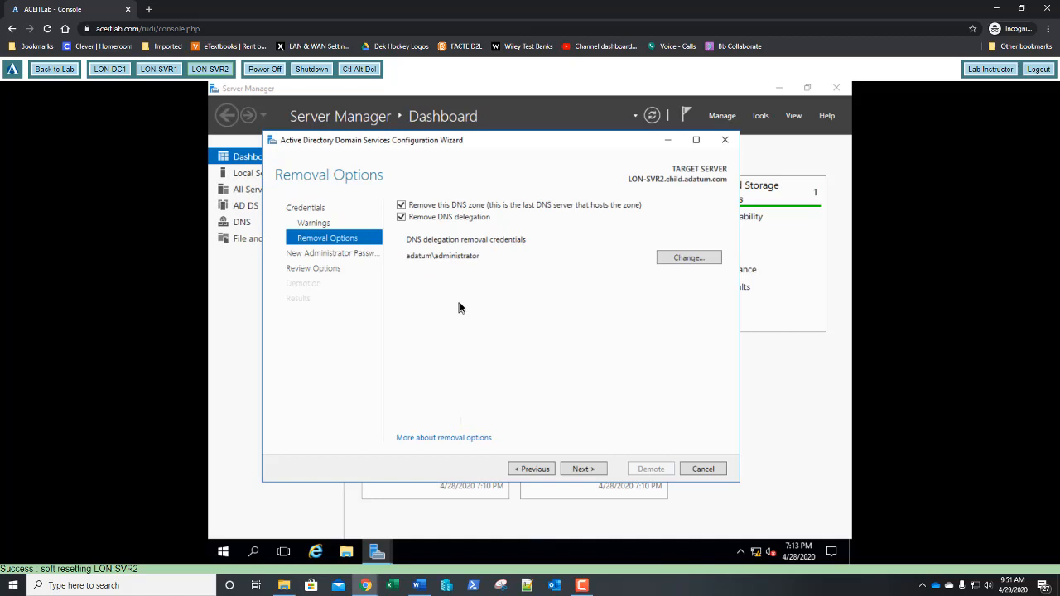
Enter and confirm the new local Administrator password, then continue to Review Options
left_click(593, 470)
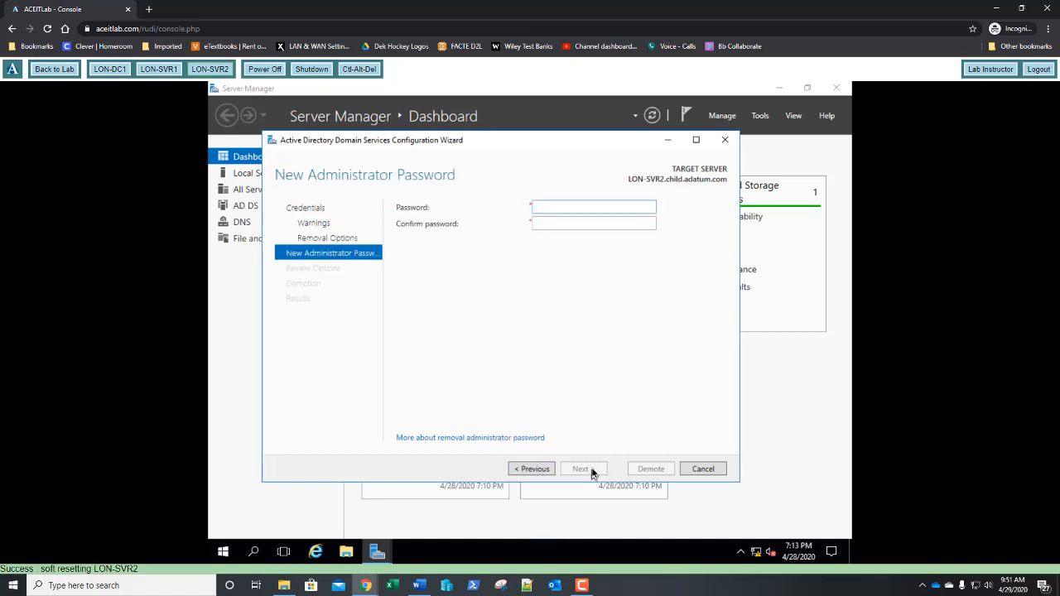
left_click(576, 213)
type("Pa$$w0rd")
key("Tab")
type("Pa$$w0rd")
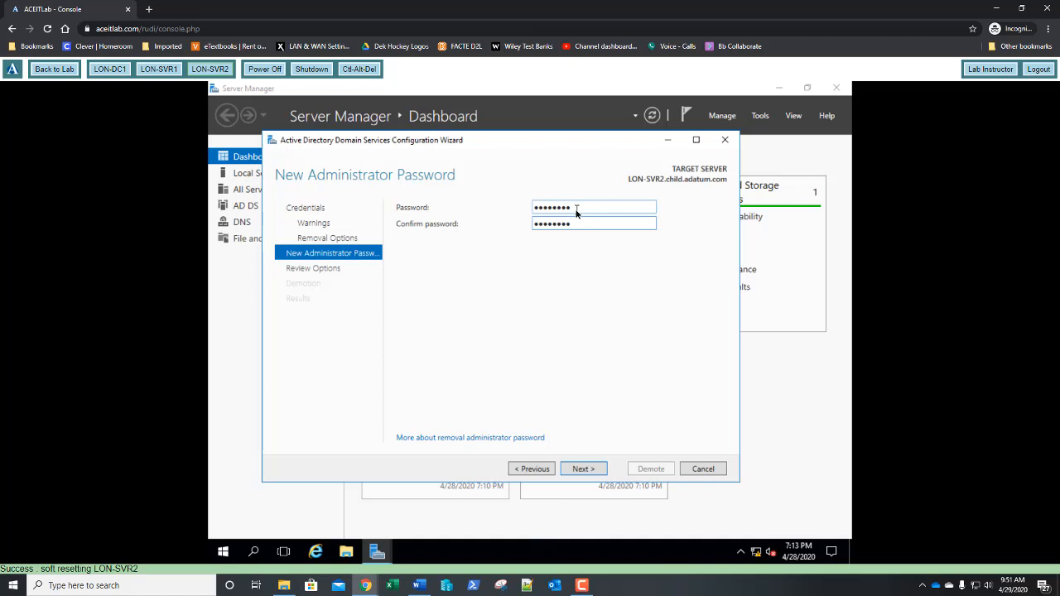
key("Return")
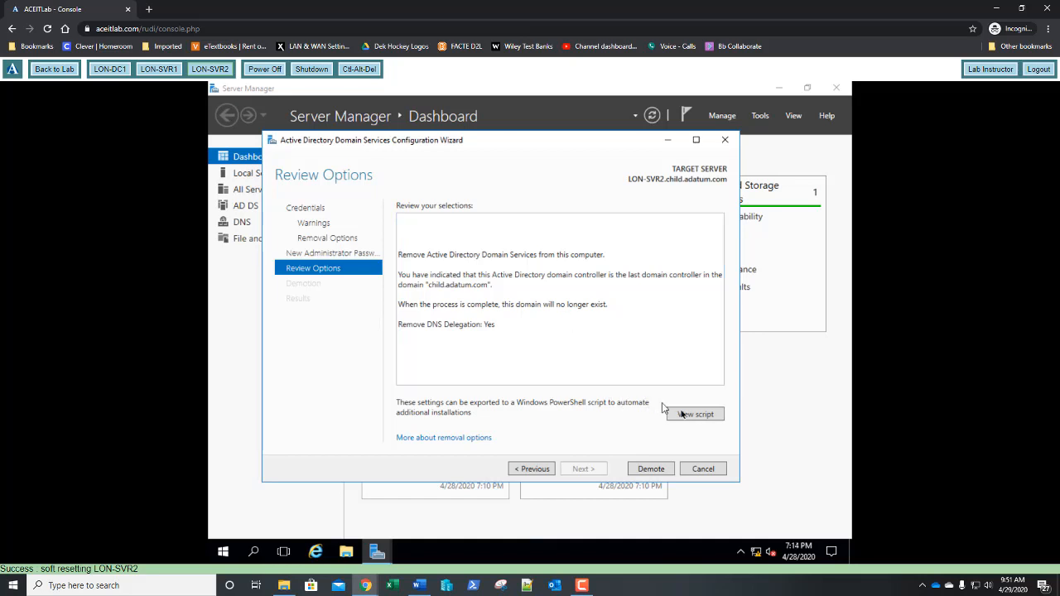
View the exported PowerShell demotion script in Notepad, then close it
left_click(696, 414)
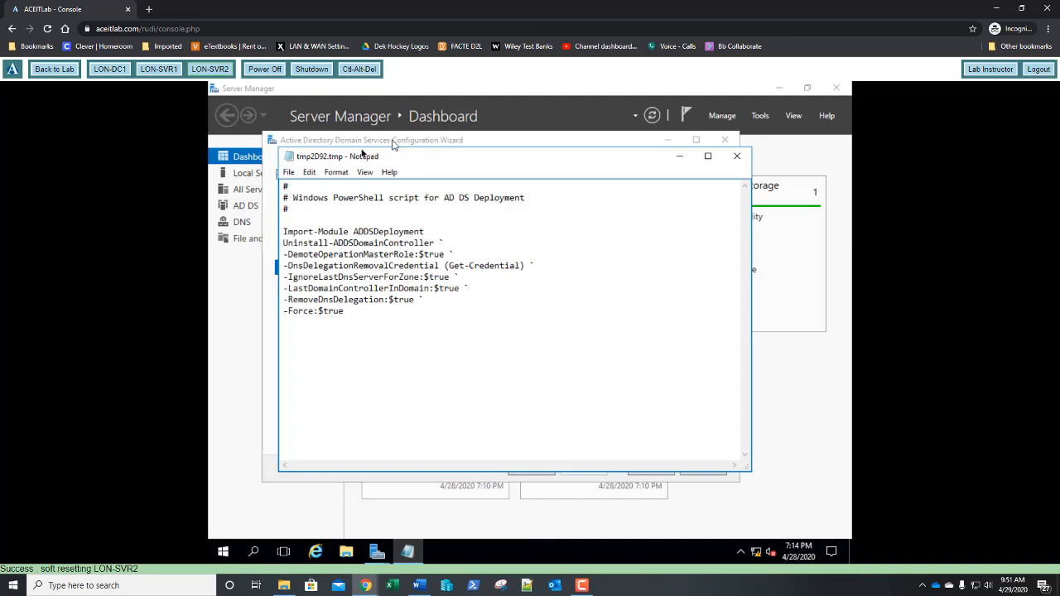
left_click(736, 156)
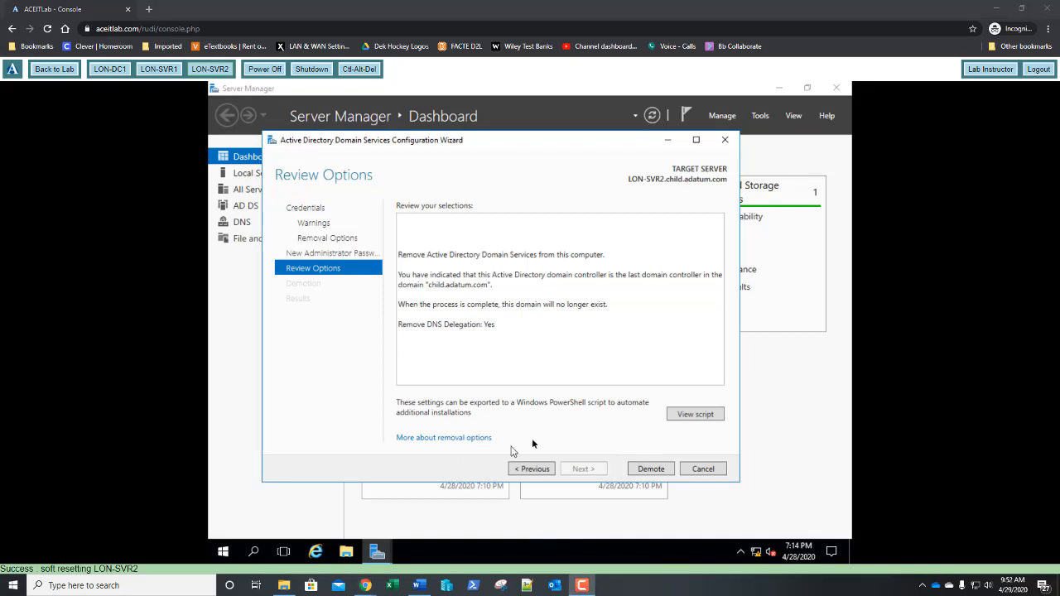
Run the demotion from the Review Options page
left_click(652, 473)
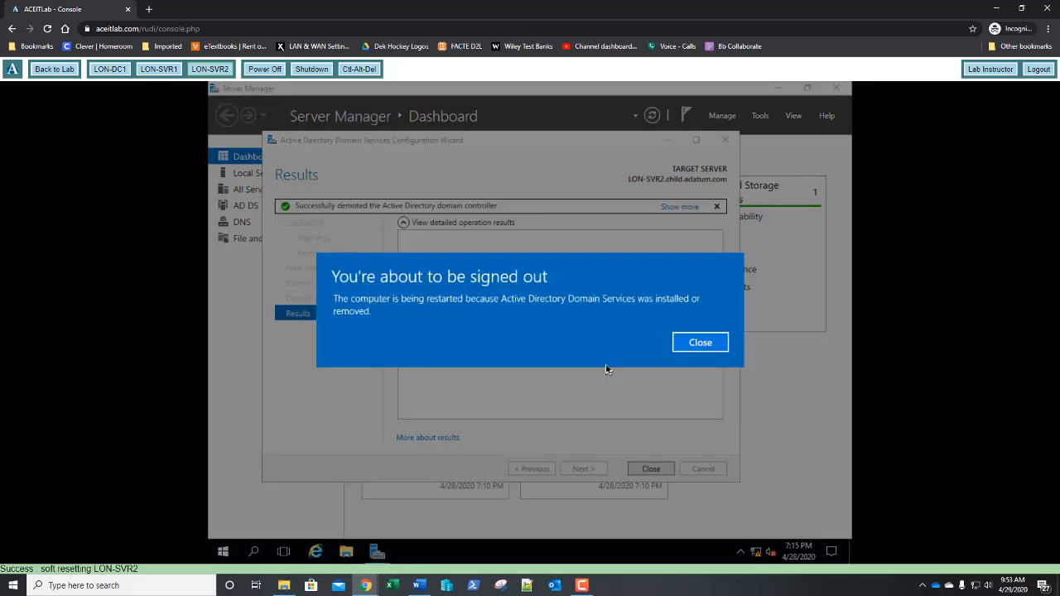
Dismiss the 'You're about to be signed out' notice so the server restarts
left_click(693, 348)
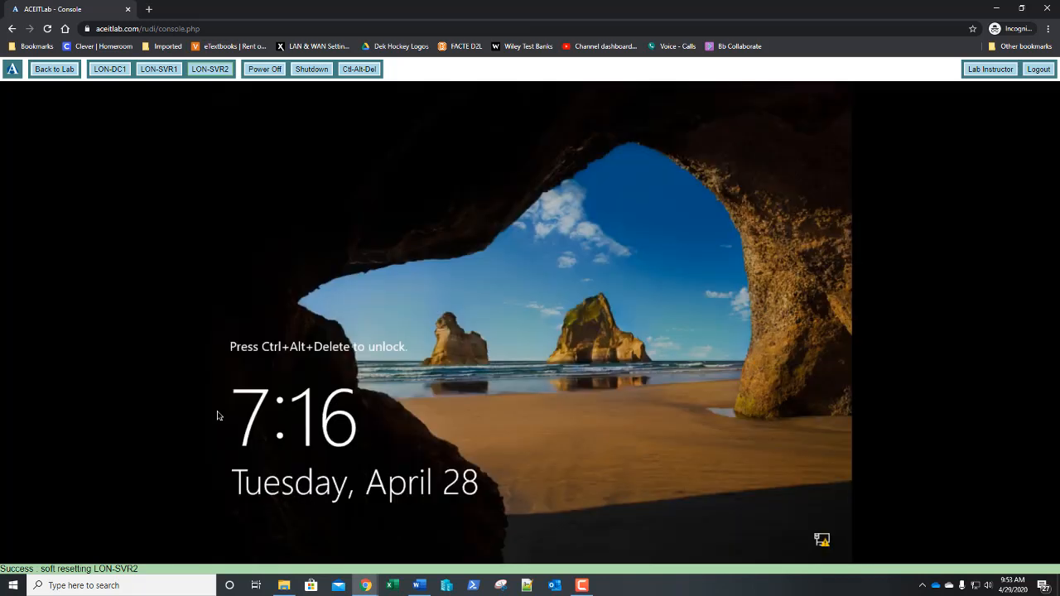
Sign in as Administrator with its password and open the System page from the Start context menu
left_click(358, 73)
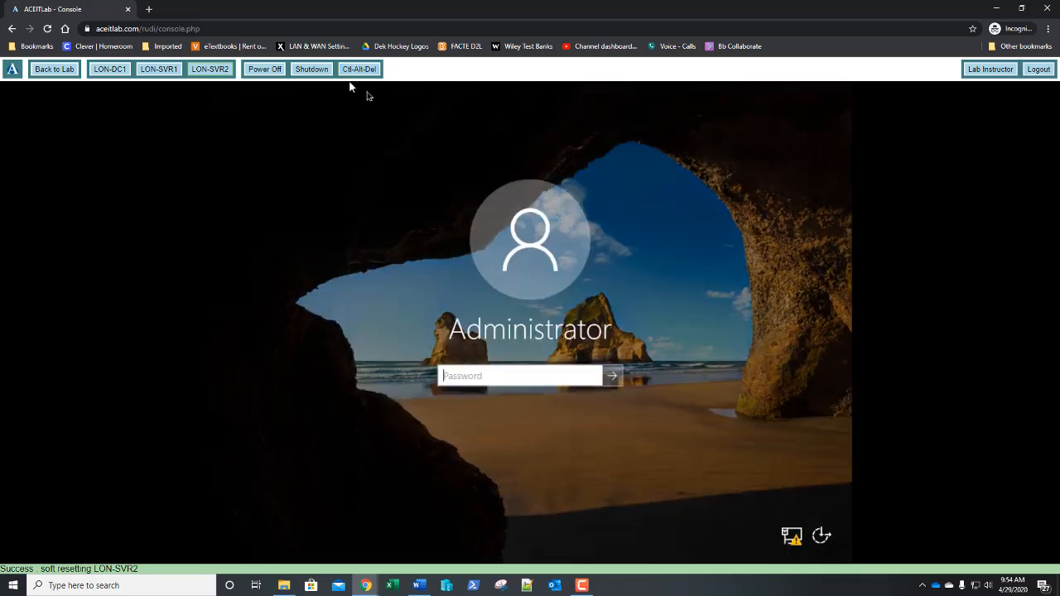
type("Pa$$w0rd")
key("Return")
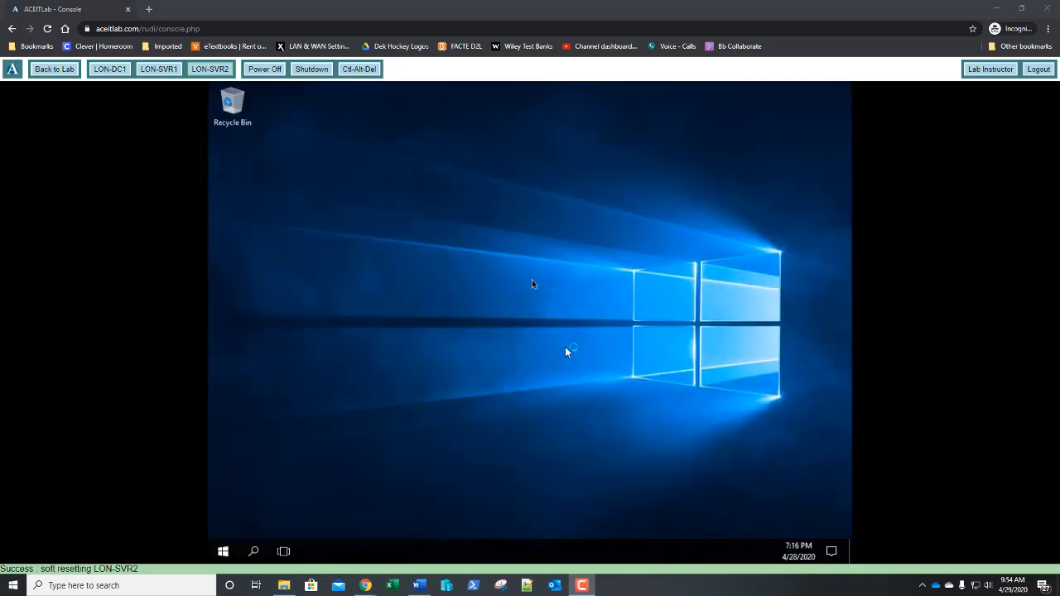
right_click(225, 553)
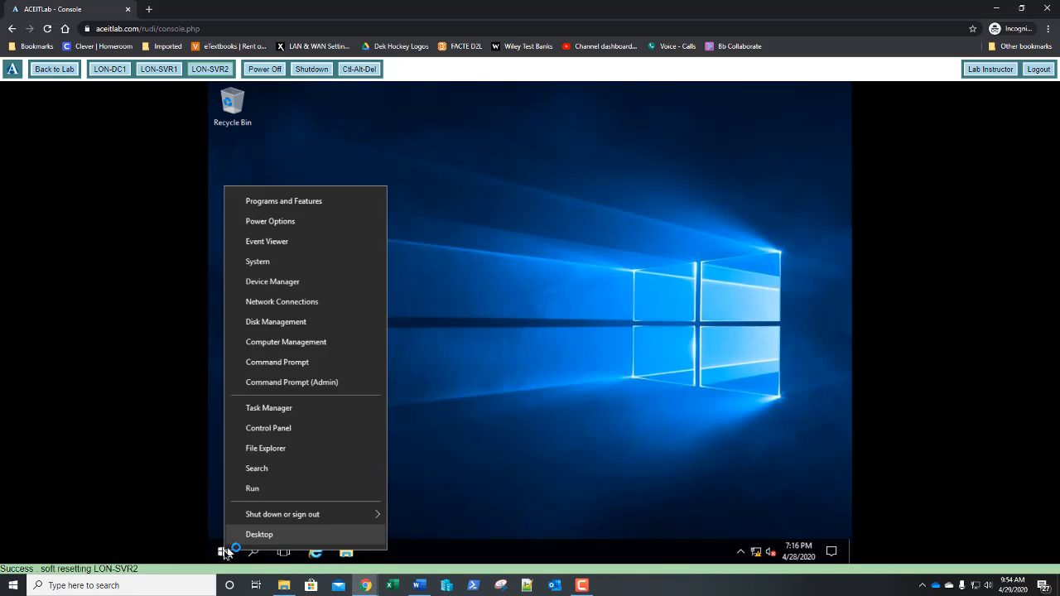
left_click(256, 263)
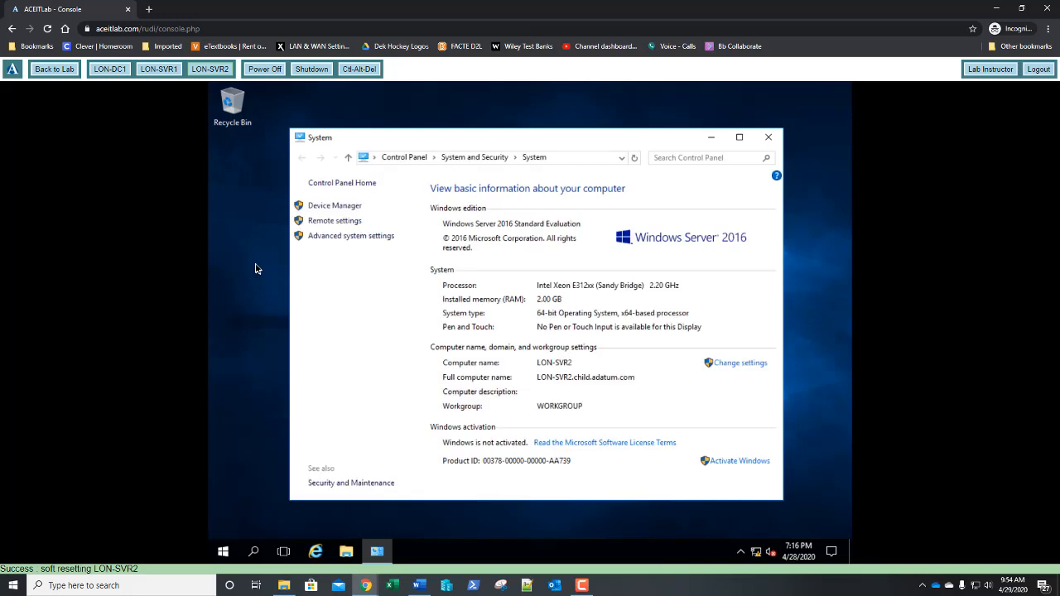
In Computer Name/Domain Changes, switch membership to Domain and enter adatum.com
left_click(734, 365)
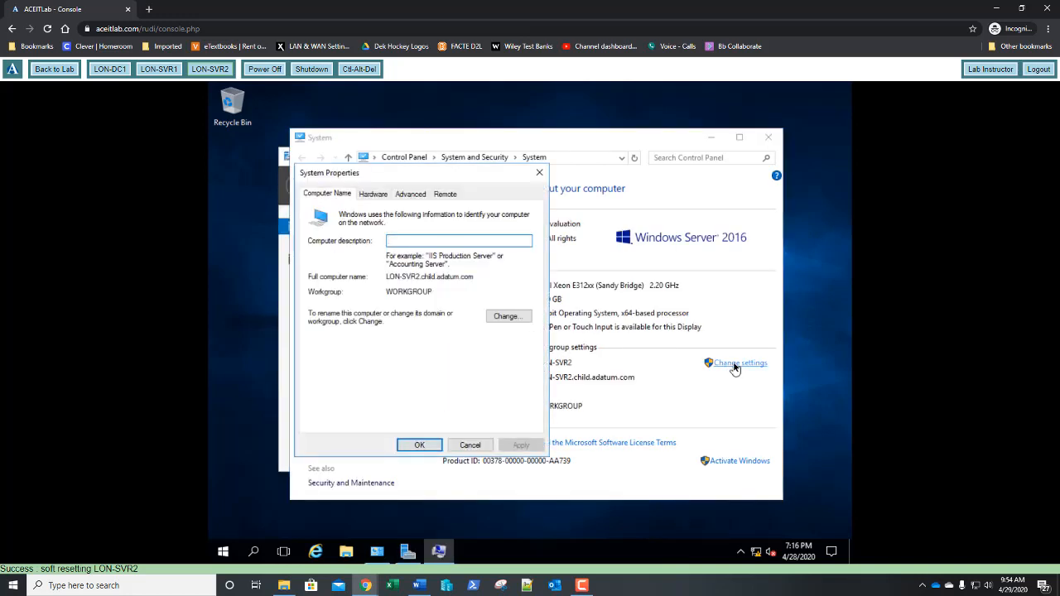
left_click(506, 316)
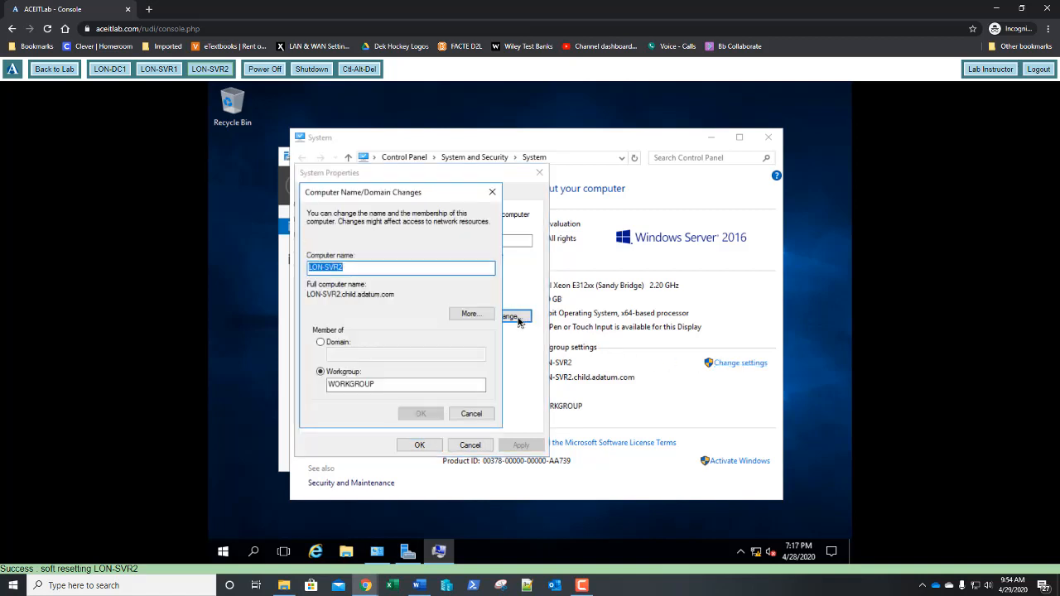
left_click(336, 344)
left_click(343, 354)
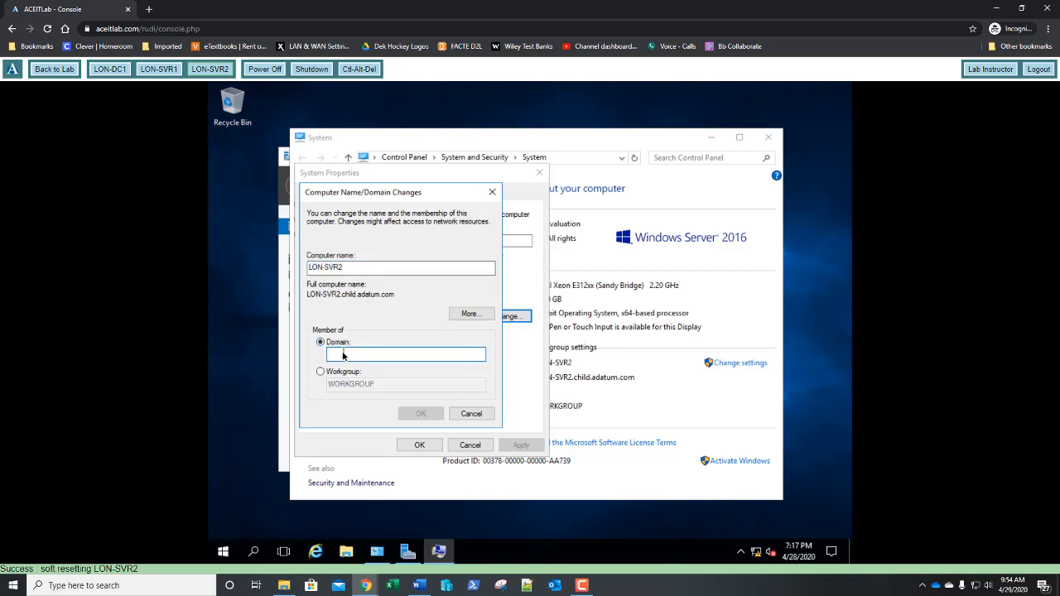
type("adatum")
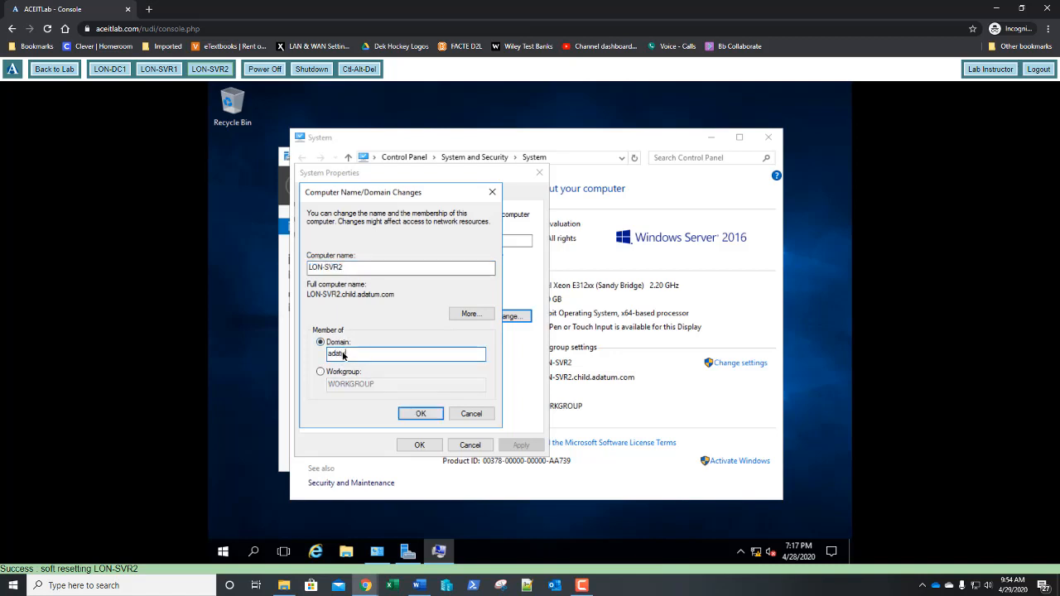
type(".com")
Attempt the adatum.com join with a mistyped user name and dismiss the credentials error
left_click(421, 412)
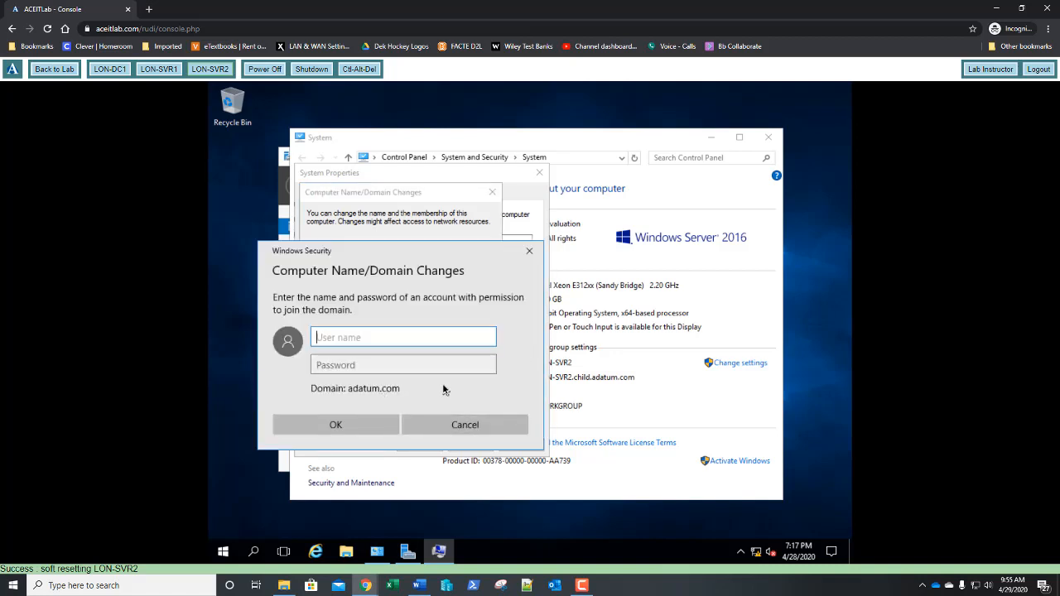
type("adaministrator")
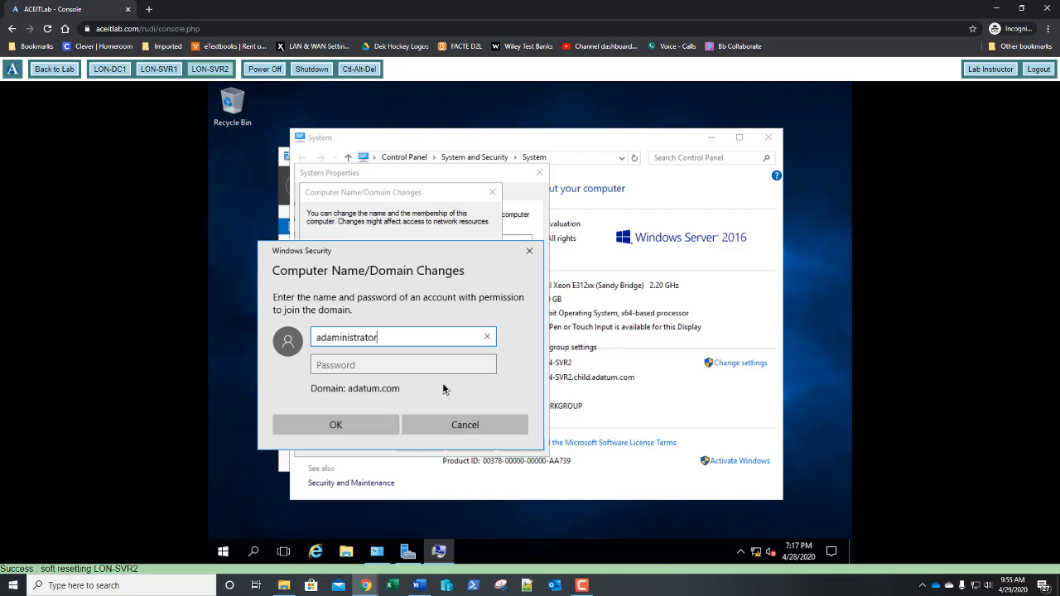
key("Tab")
type("Pa55w")
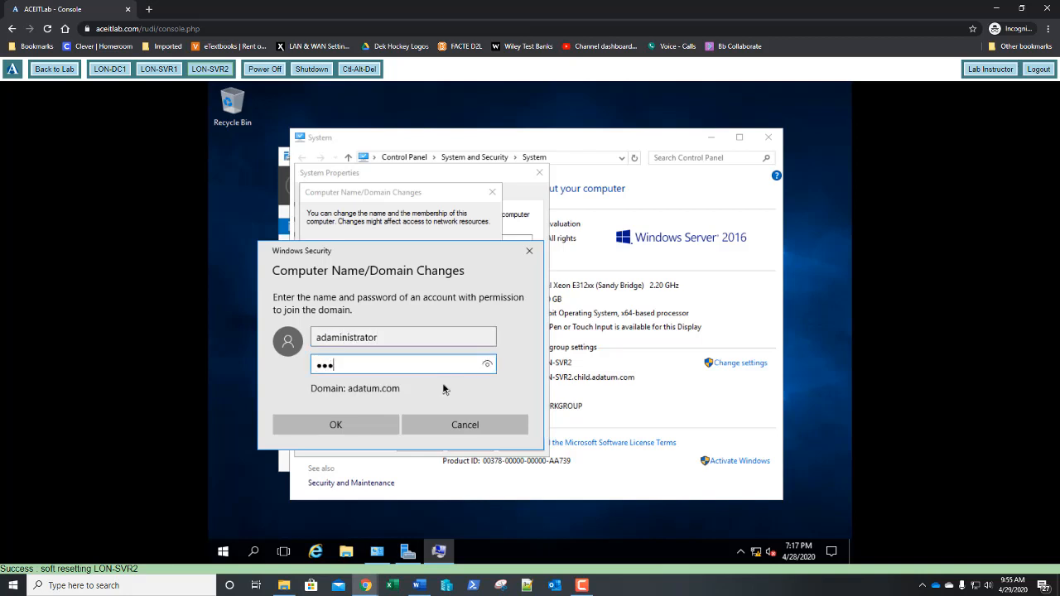
type(".rd")
key("Return")
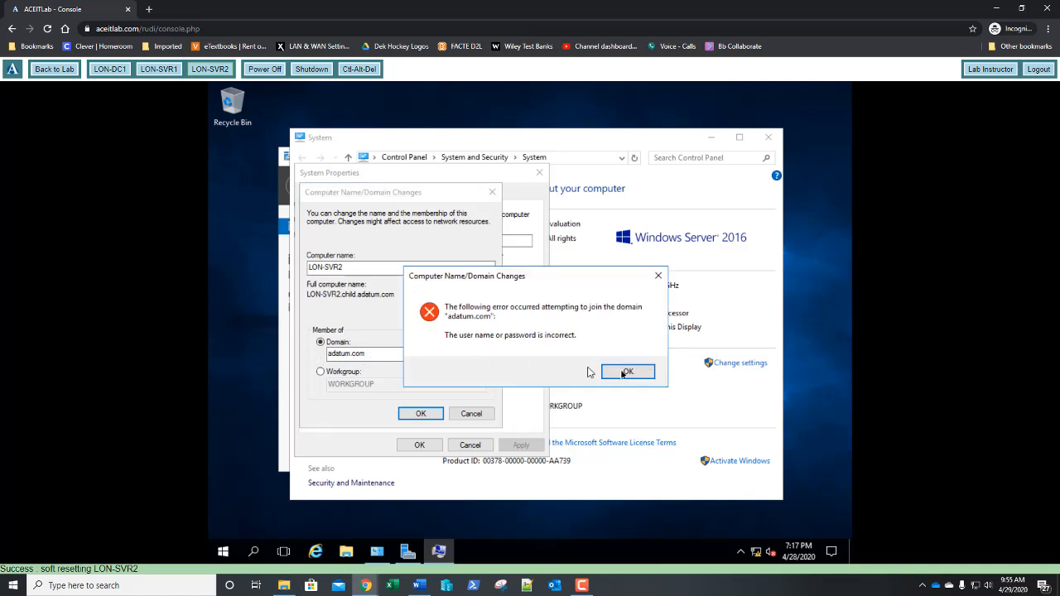
left_click(630, 372)
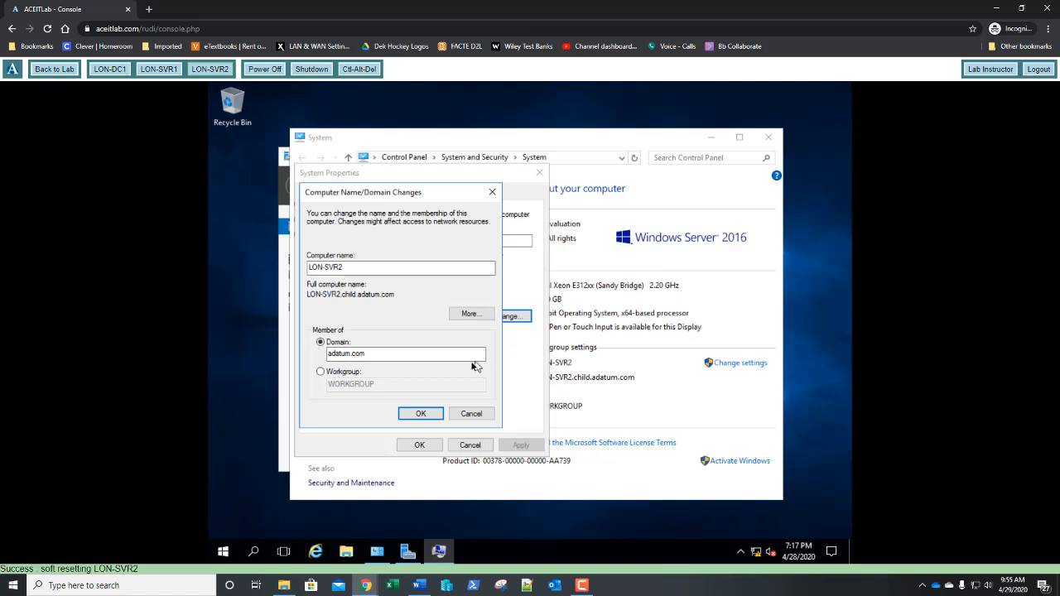
Retry the join as adatum\administrator with its password, acknowledging the welcome and restart messages
left_click(421, 414)
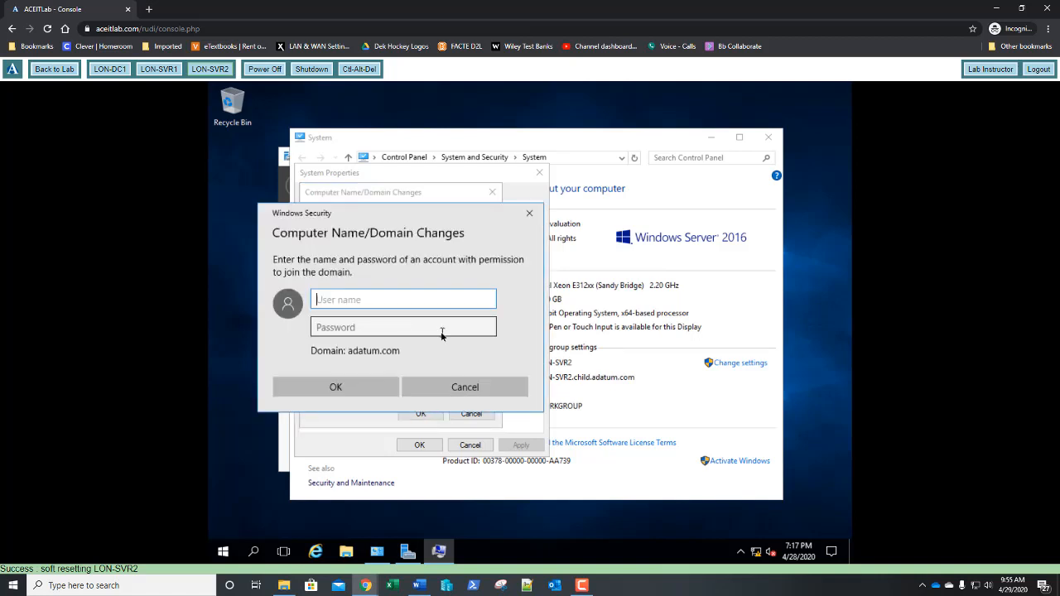
type("adatum\\administrator")
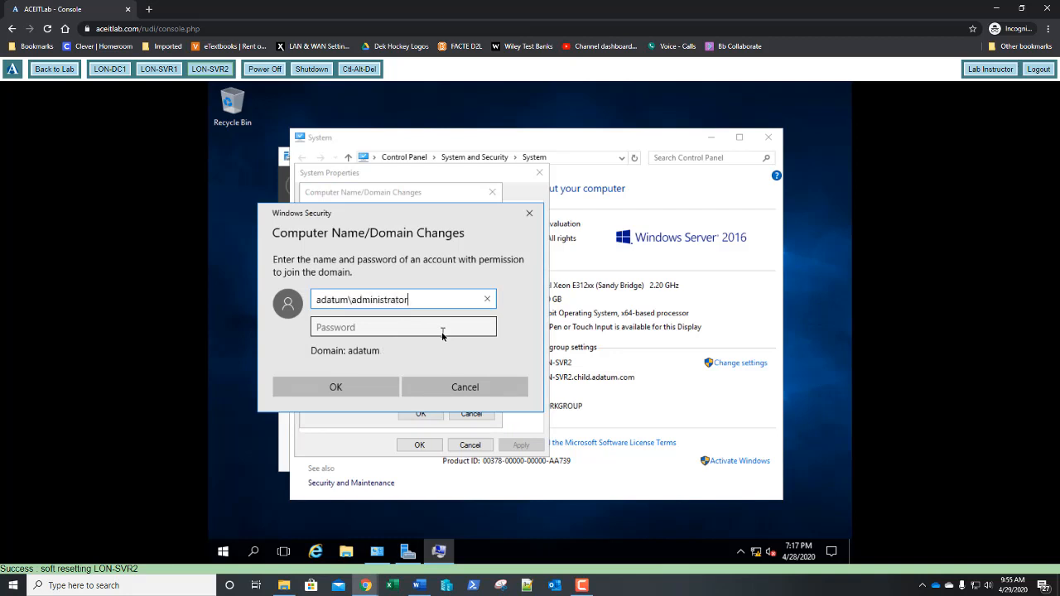
left_click(442, 334)
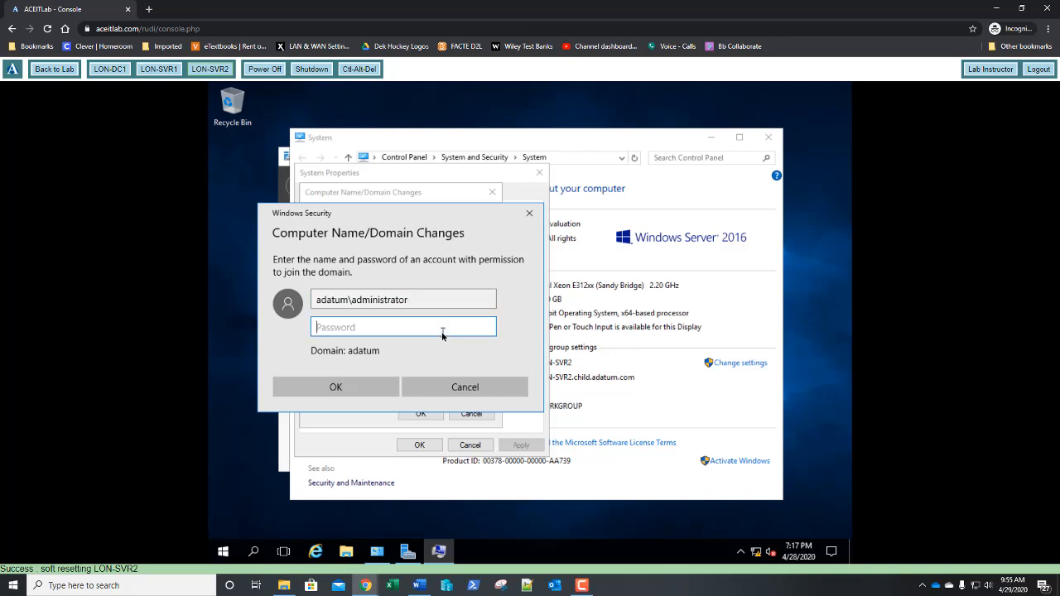
type("Pa55w.rd")
key("Return")
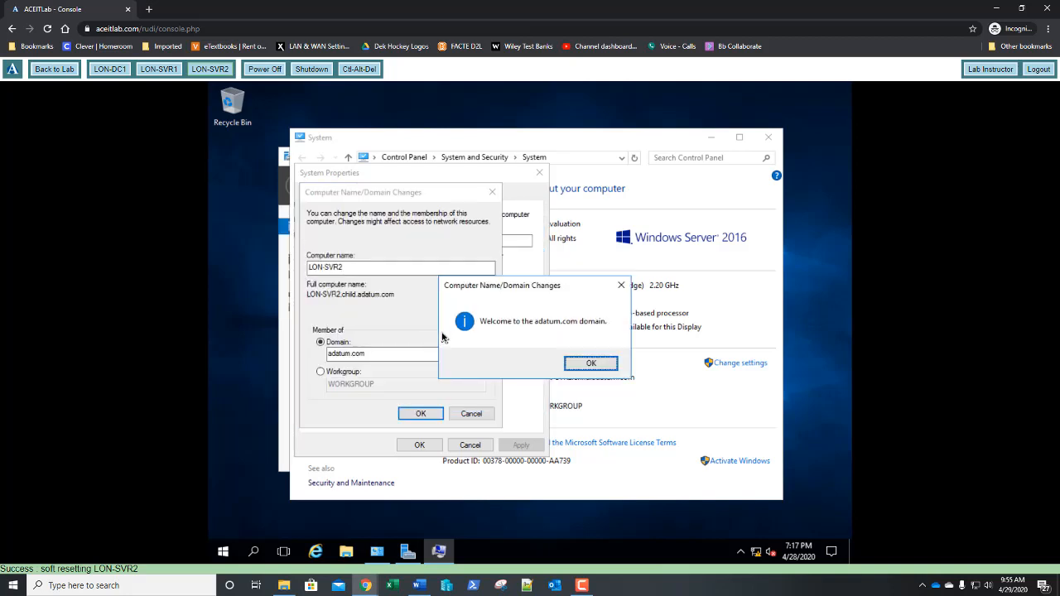
key("Return")
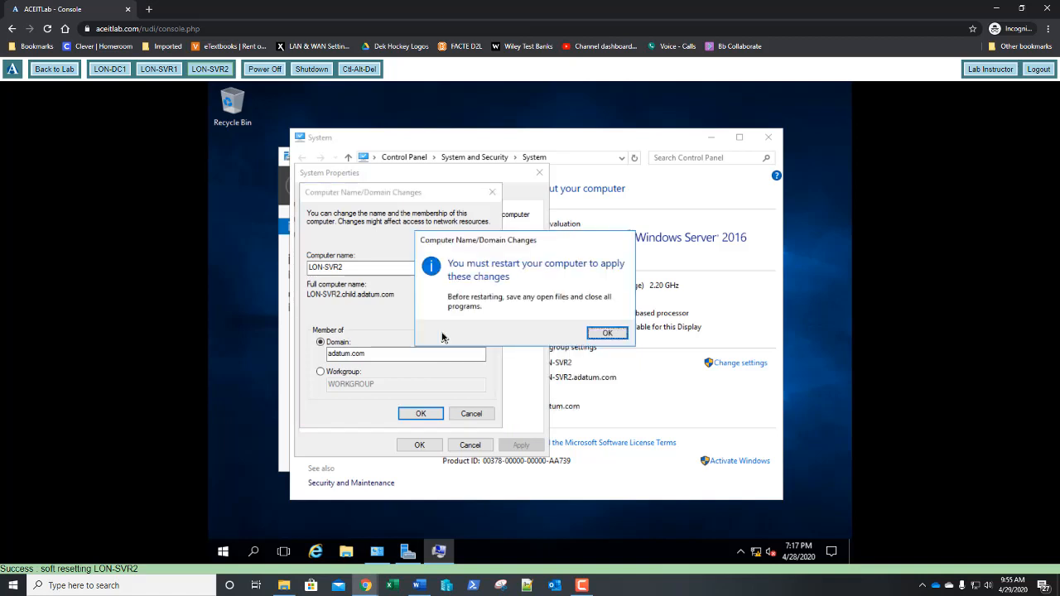
key("Return")
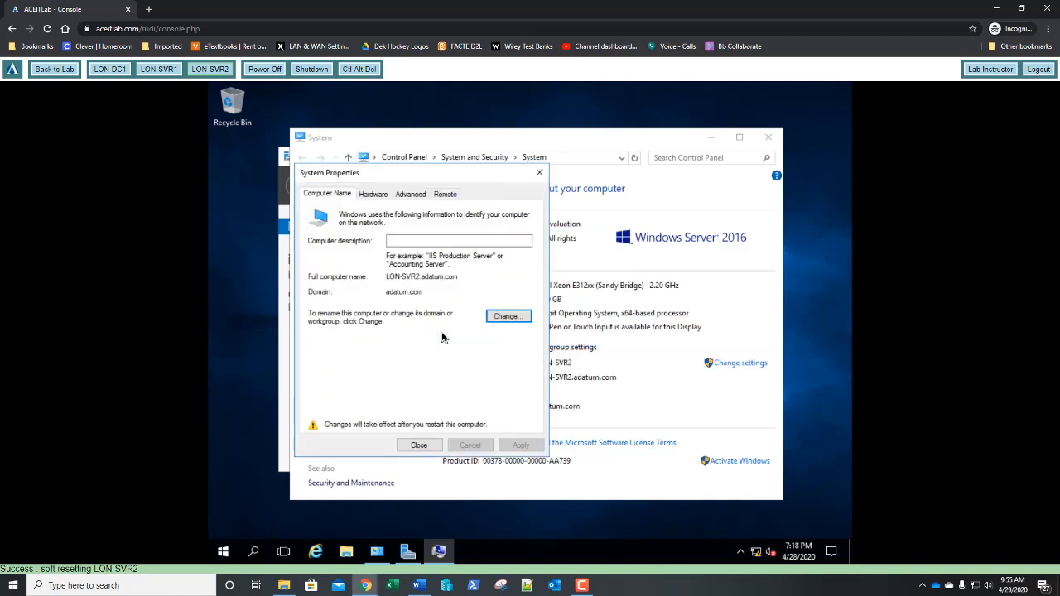
Close System Properties and restart LON-SVR2 now to apply the domain join
left_click(428, 447)
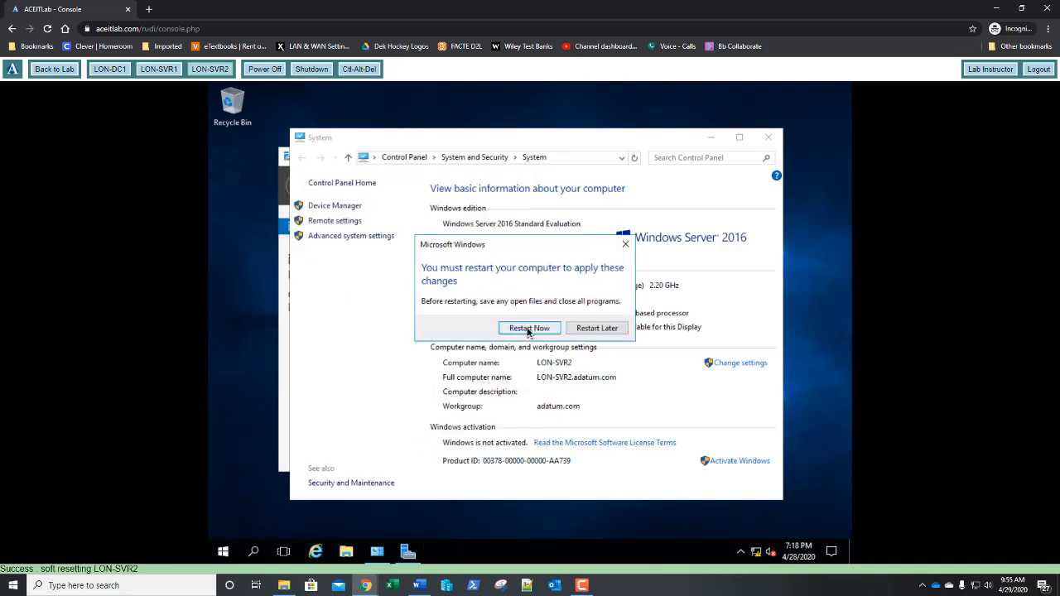
left_click(528, 329)
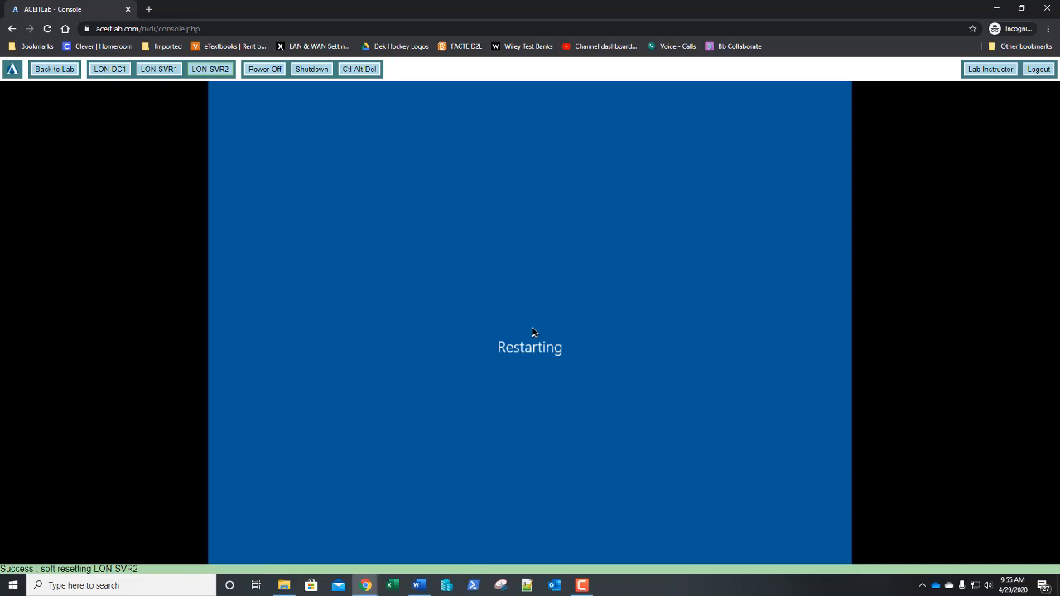